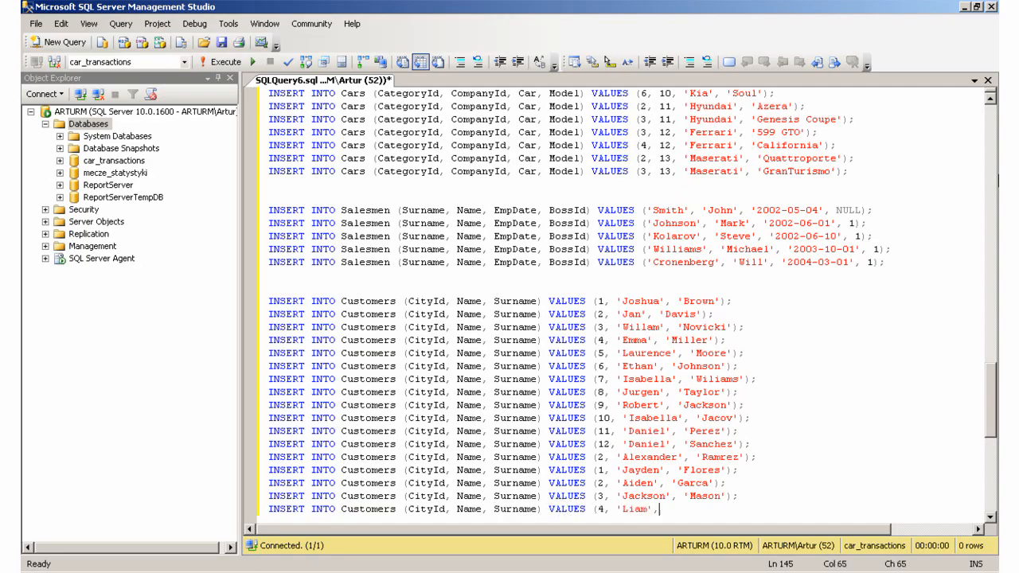
Finish the Customers INSERT for CityId 4 with the surname, and add INSERT statements with customer names for CityId 5 and 6.
{"action": "type", "text": "'Clark');"}
{"action": "key", "text": "Return"}
{"action": "type", "text": "INSERT INTO Customers (CityId, Name, Surname) VALUES (5, 'Jace'"}
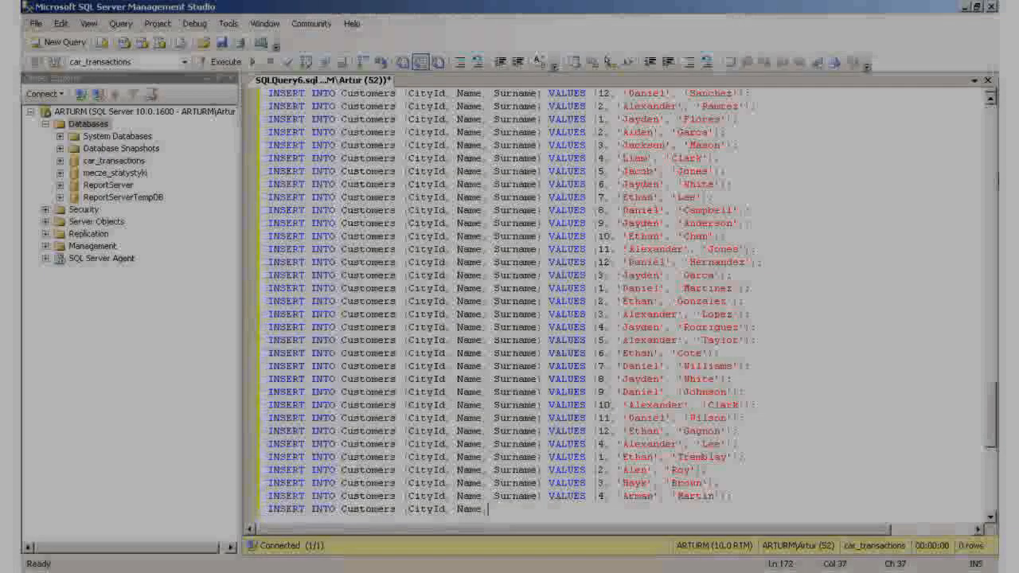
{"action": "type", "text": "'Lam');"}
{"action": "key", "text": "Return"}
{"action": "type", "text": "INSERT INTO Customers (CityId, Name, Surname) VALUES (6, 'Gor', 'Smith');"}
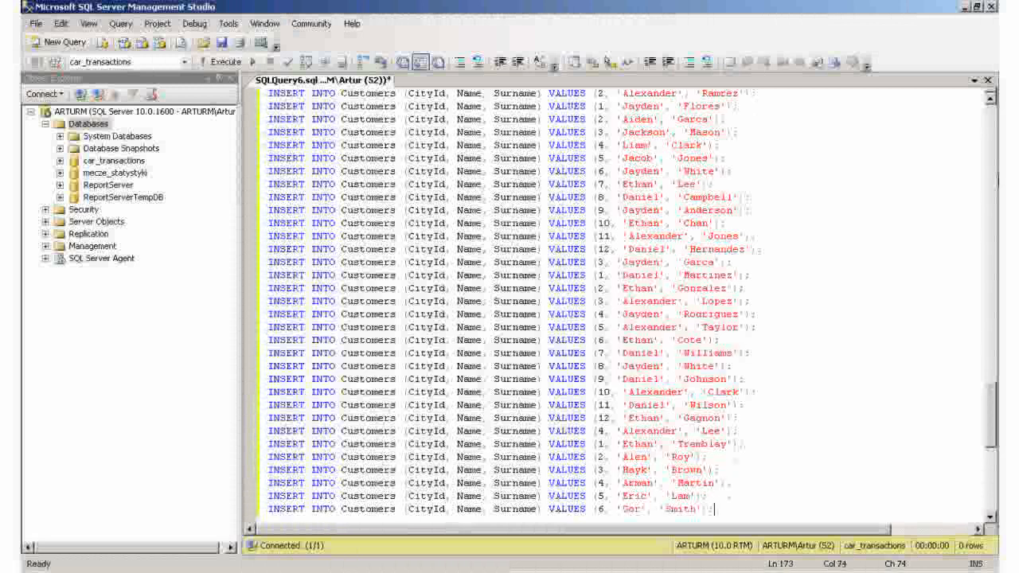
Add Customers INSERT statements with each customer's name and surname for CityId 7, 8 and 9.
{"action": "key", "text": "Return"}
{"action": "type", "text": "INSERT INTO Customers (CityId, Name, Surname) VALUES (7, 'David', 'Li');"}
{"action": "key", "text": "Return"}
{"action": "type", "text": "INSERT I"}
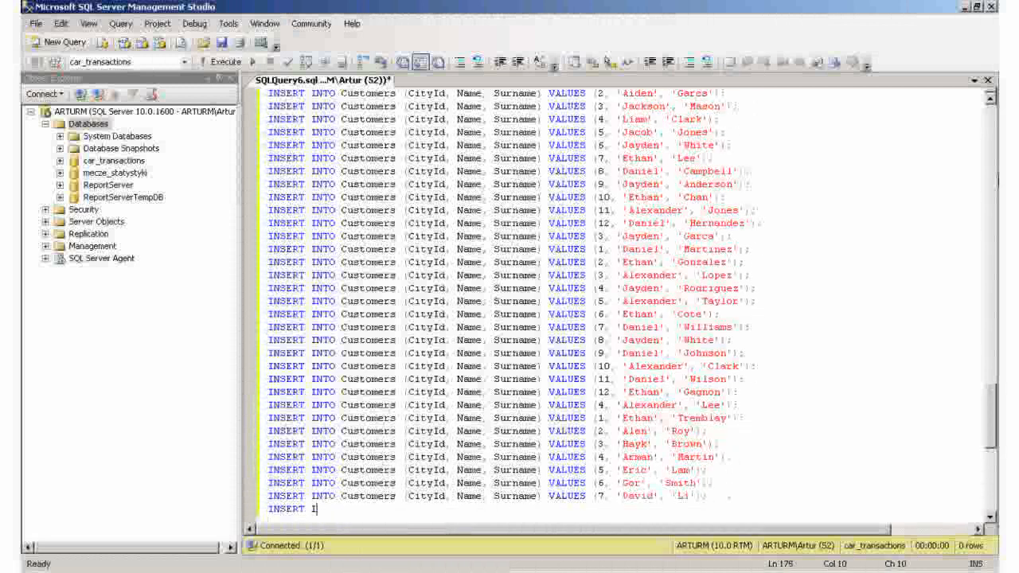
{"action": "type", "text": "NTO Customers (CityId, Name, Surname) VALUES (8, 'Emma', 'Waber');"}
{"action": "key", "text": "Return"}
{"action": "type", "text": "INSERT INTO Customers (CityId, Name, Surname) "}
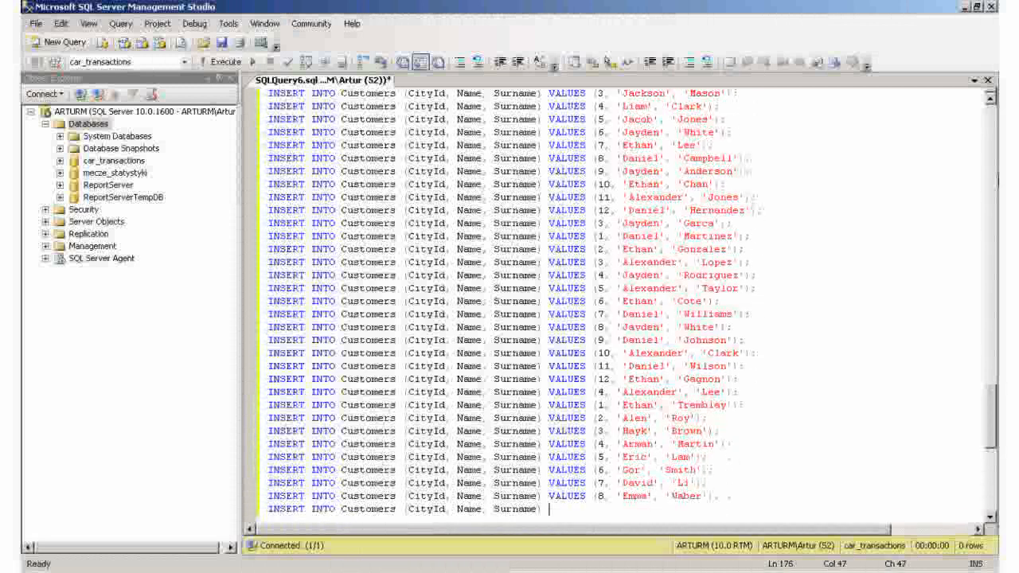
{"action": "type", "text": "VALUES (9, 'Matt', 'Cronowski');"}
Add Customers INSERT statements with each customer's name and surname for CityId 10, 11 and 12.
{"action": "key", "text": "Return"}
{"action": "type", "text": "INSERT INTO Customers (CityId, Name, Surname) VALUES (10, 'John', 'Davis');"}
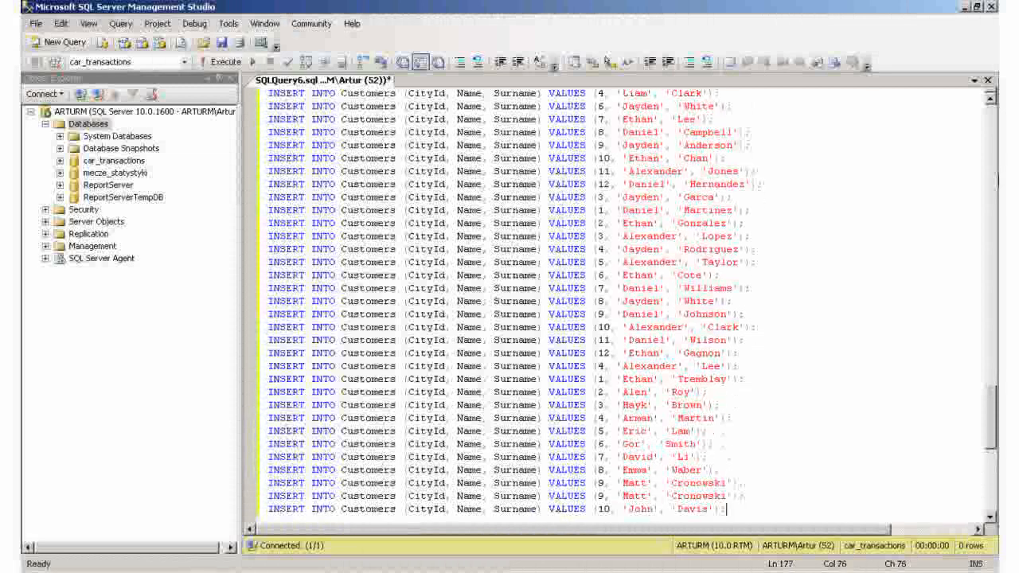
{"action": "key", "text": "Return"}
{"action": "type", "text": "INSERT INTO Customers (CityId, Name, Surname) VALUES (11, 'Jan', 'Taylor');"}
{"action": "key", "text": "Return"}
{"action": "type", "text": "INSERT INTO Customers (CityId"}
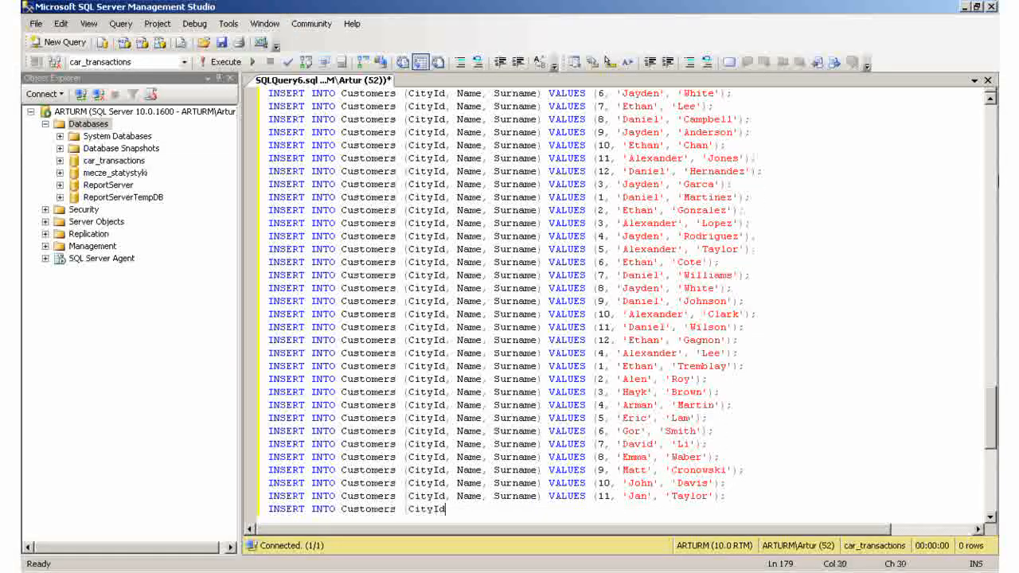
{"action": "type", "text": ", Name, Surname) VALUES (12, 'Olivia', 'Taylor');"}
Add Customers INSERT statements with each customer's name and surname for CityId 5, 1 and 2.
{"action": "key", "text": "Return"}
{"action": "type", "text": "INSERT INTO Customers (CityId, Name, Surname) VALUES (5, '"}
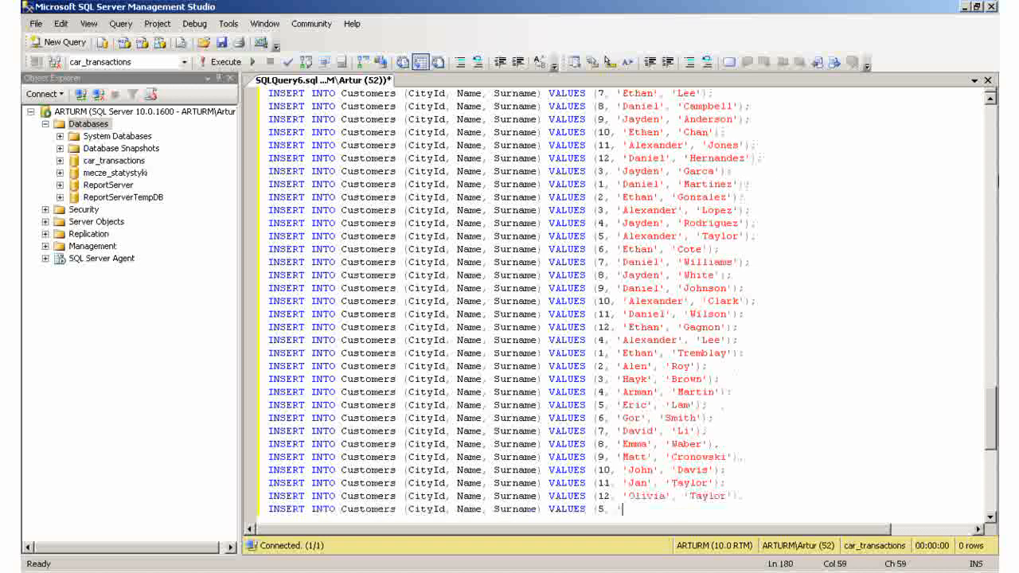
{"action": "type", "text": "Ann', 'Thomas');"}
{"action": "key", "text": "Return"}
{"action": "type", "text": "INSERT INTO Customers (CityId, Name, Surname) VALUES (1, 'Jan', 'Jacov');"}
{"action": "key", "text": "Return"}
{"action": "type", "text": "INSERT INTO Customers (CityId, Name, Surname) VALUES (2, 'Robert', 'Taylor');"}
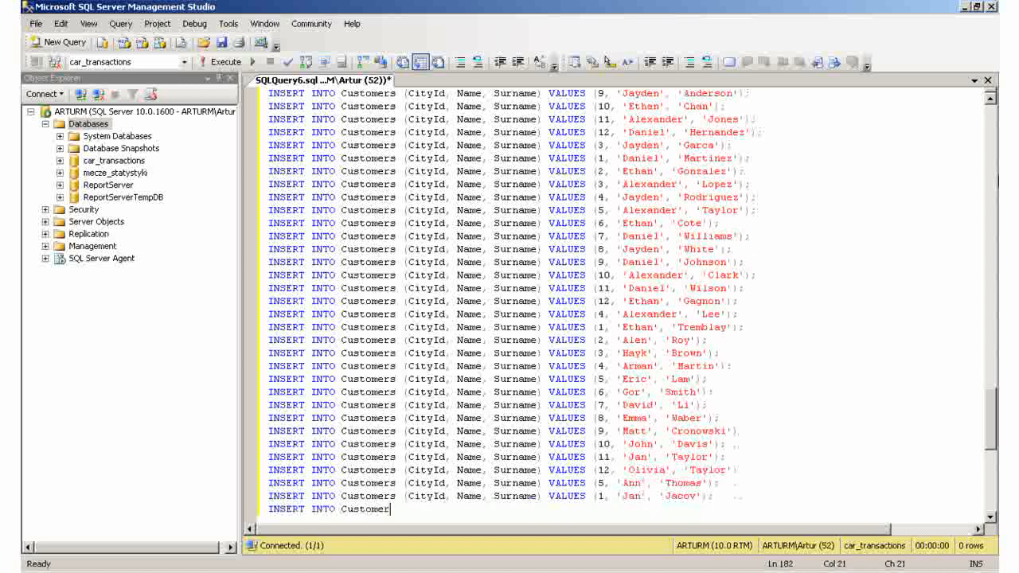
Continue the Customers INSERT block with one named customer each for CityId 3, 4 and 5.
{"action": "key", "text": "Return"}
{"action": "type", "text": "INSERT INTO Customers (CityId, Name, Surname) VALUES (3, 'Joshua', 'Brown');"}
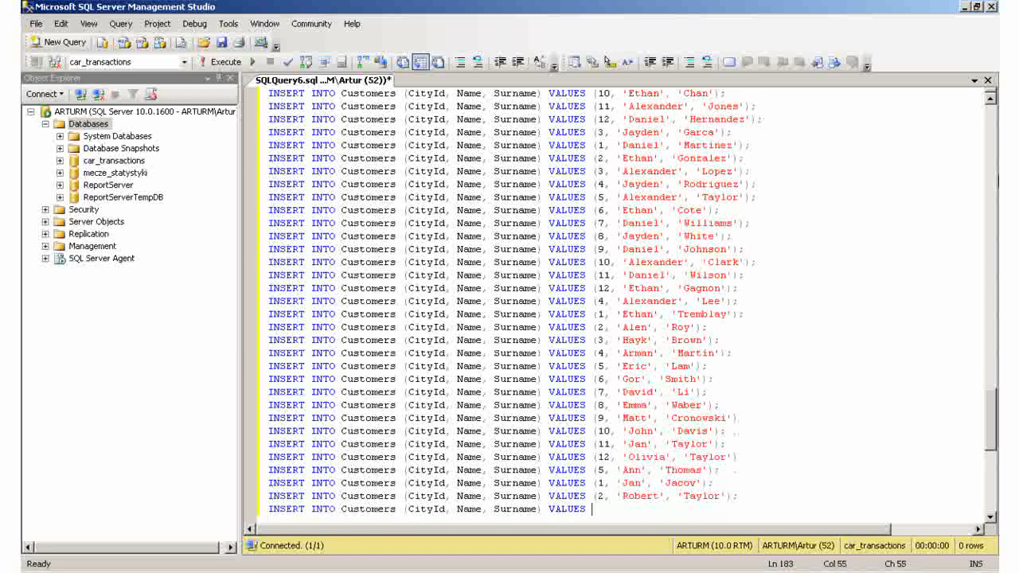
{"action": "key", "text": "Return"}
{"action": "type", "text": "INSERT INTO Customers (CityId, Name, Surname) VALUES (4, 'Jan', 'Thomas');"}
{"action": "key", "text": "Return"}
{"action": "type", "text": "INSERT INTO Customers (CityId, Name, Surname) VALUES (5, 'Anthony', 'Polakov');"}
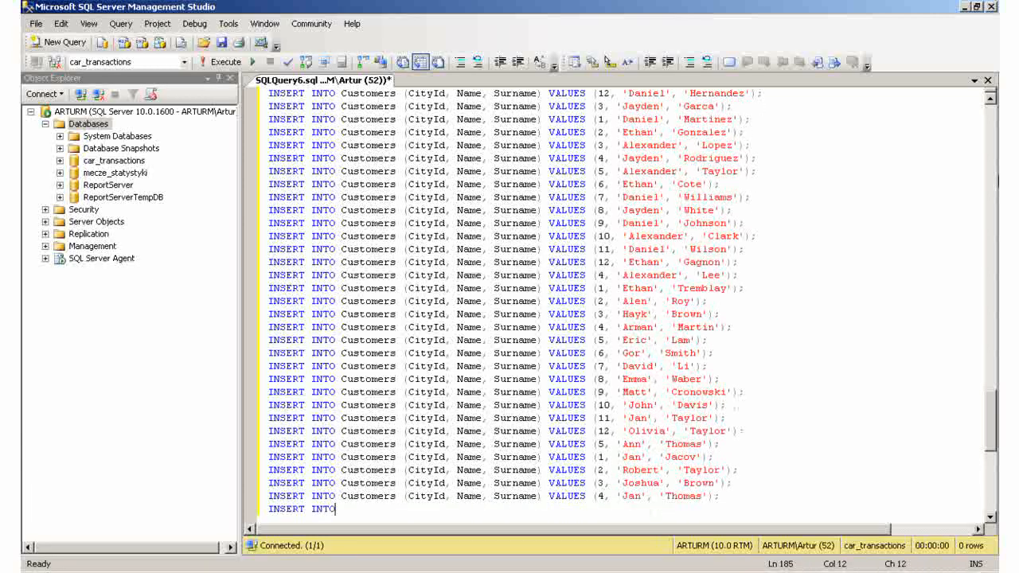
Add Customers INSERT statements with each customer's name and surname for CityId 6, 7 and 8.
{"action": "key", "text": "Return"}
{"action": "type", "text": "INSERT INTO Customers (CityId, Name, Surname) VALUES (6, 'Olivia', 'Willson');"}
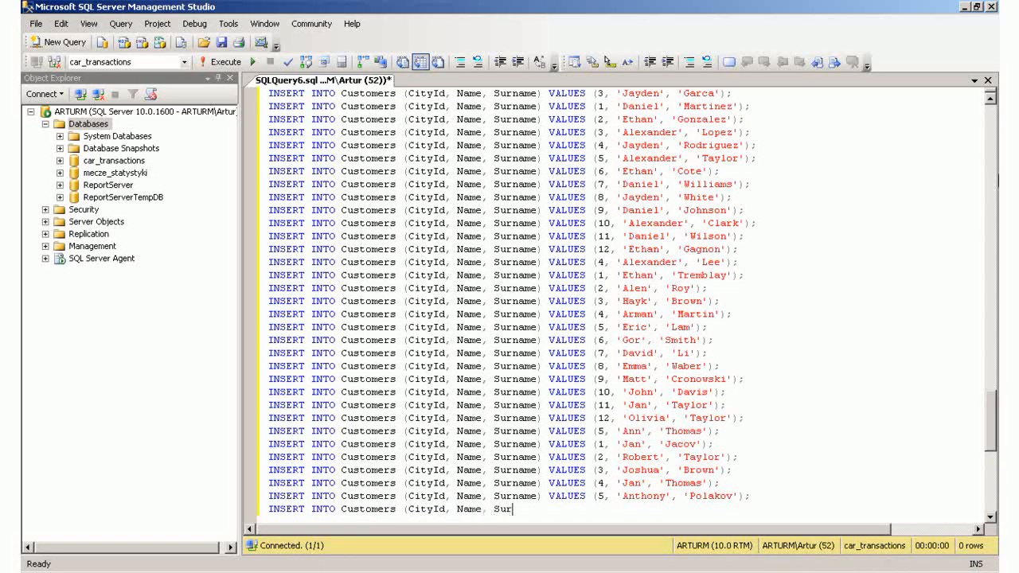
{"action": "key", "text": "Return"}
{"action": "type", "text": "INSERT INTO Customers (CityId, Name, Surname) VALUES (7, 'Emma', 'Williams');"}
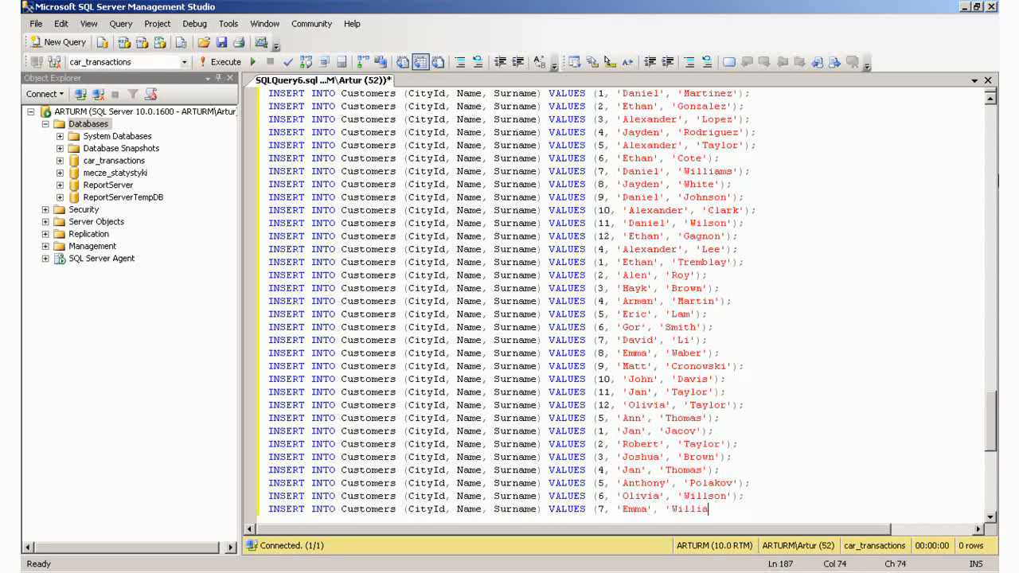
{"action": "key", "text": "Return"}
{"action": "type", "text": "INSERT INTO Customers (CityId, Name, Surname) VALUES (8, 'Jacob', 'Baranowski');"}
Add four Customers INSERT statements with each customer's name and surname for CityId 9, 10, 11 and 12.
{"action": "key", "text": "Return"}
{"action": "type", "text": "INSERT INTO Customers (CityId, Name, Surname) VALUES (9, 'John', 'Garca');"}
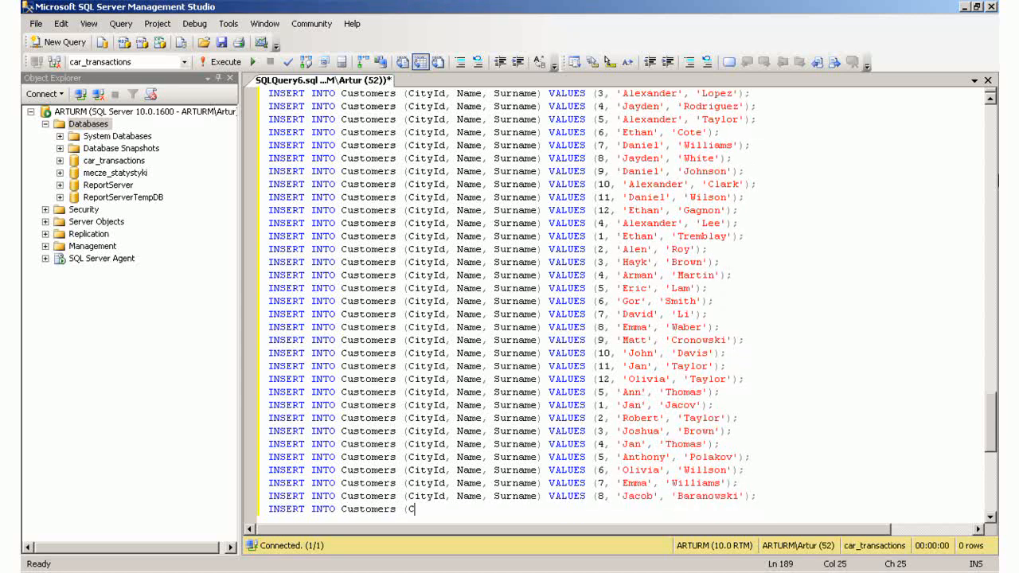
{"action": "key", "text": "Return"}
{"action": "type", "text": "INSERT INTO Customers (CityId"}
{"action": "type", "text": ", Name, Surname) VALUES (10, 'Mark', 'Clark');"}
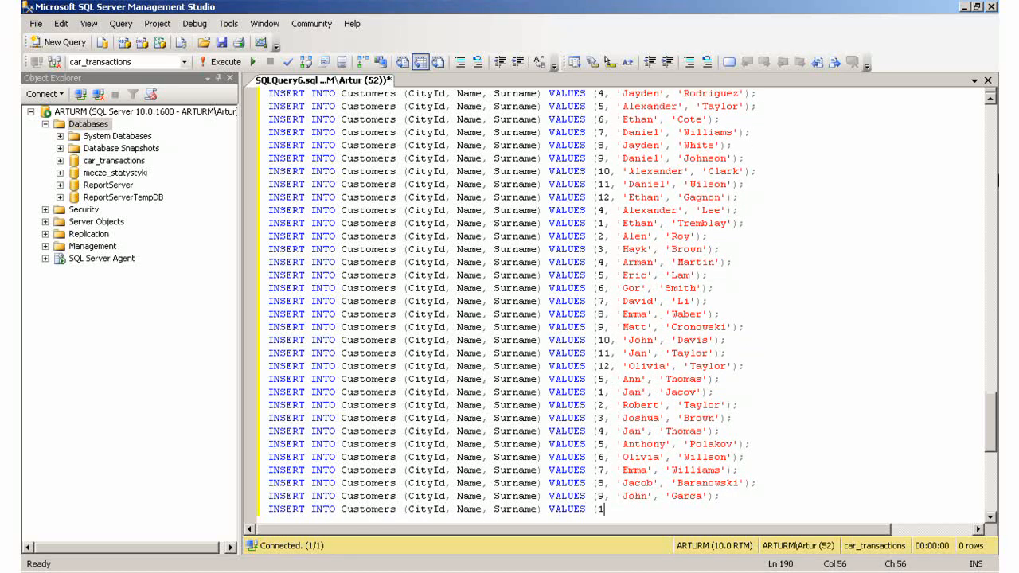
{"action": "key", "text": "Return"}
{"action": "type", "text": "INSERT INTO Customers (CityId, Name, Surname) VALUES (11, 'Anthony', 'White');"}
{"action": "key", "text": "Return"}
{"action": "type", "text": "INSERT INTO Customers (CityId, Name, Surname) VALUES (12, 'Olivia', 'Gonzalez');"}
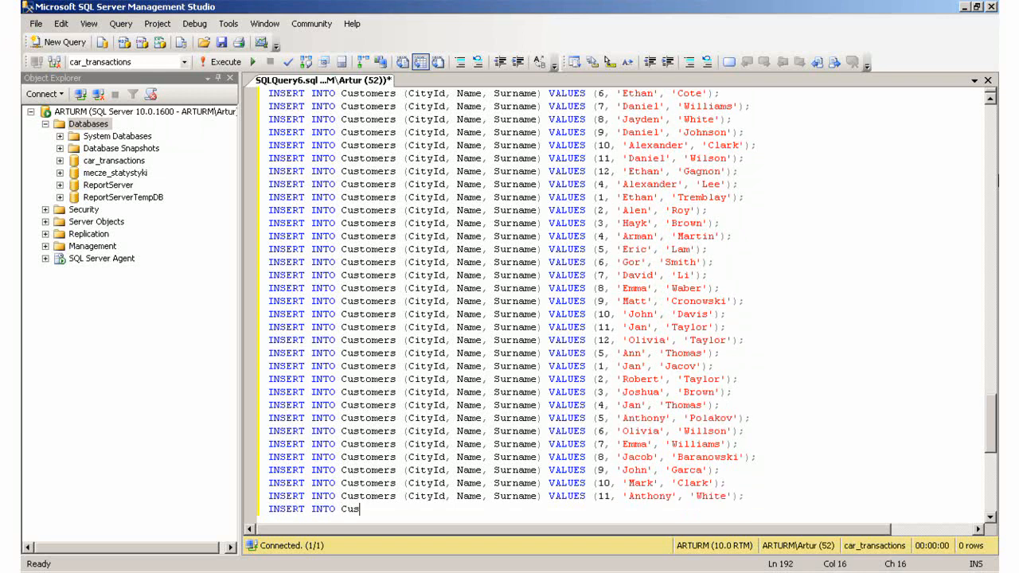
Add Customers INSERT statements with each customer's name and surname for CityId 6, 1 and 2.
{"action": "key", "text": "Return"}
{"action": "type", "text": "INSERT INTO Customers (CityId, Name, Surna"}
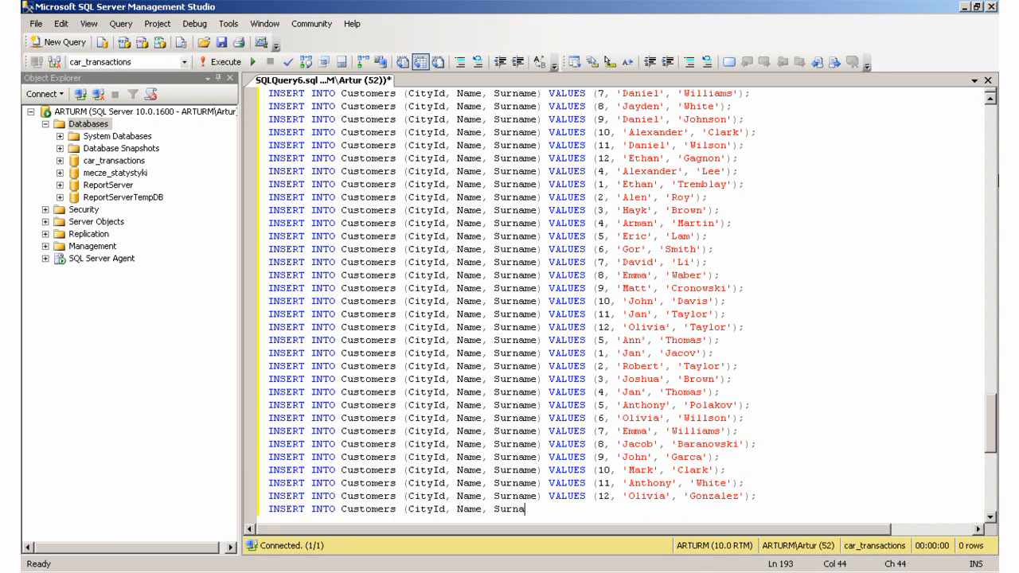
{"action": "type", "text": "me) VALUES (6, 'Jurgen', 'Lopez');"}
{"action": "key", "text": "Return"}
{"action": "type", "text": "INSERT INTO Customers (CityId, Name, Surname) VALUES (1, 'Isabella', 'Rodriguez');"}
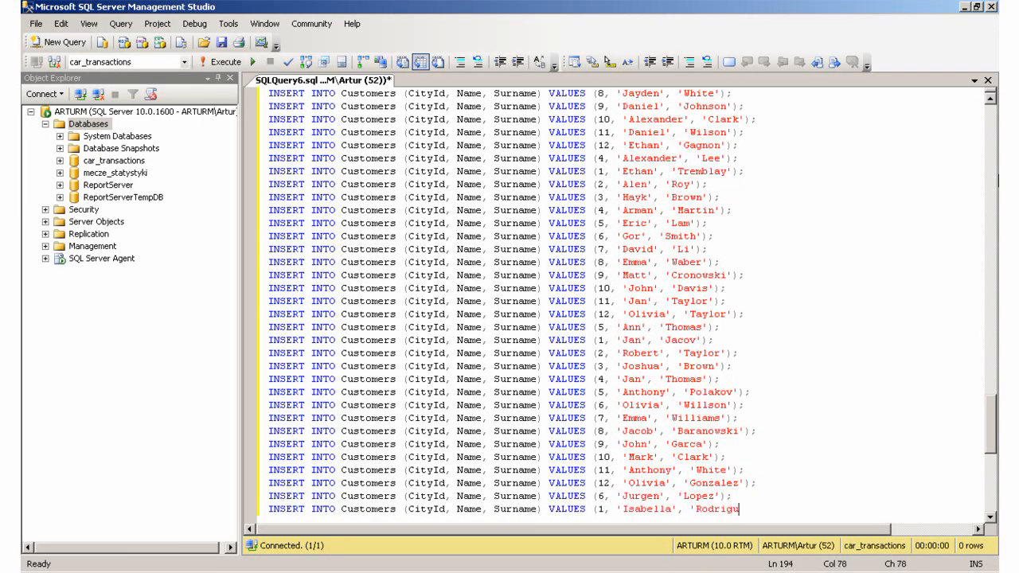
{"action": "key", "text": "Return"}
{"action": "type", "text": "INSERT INTO Customers (CityId, Name, Surname) VALUES (2, 'William', 'White');"}
Complete the Customers INSERT block with one named customer each for CityId 3, 4 and 5.
{"action": "key", "text": "Return"}
{"action": "type", "text": "INSERT INTO Customers (CityId, Name, Surname) VALUES (3, 'Daniel', 'Williams');"}
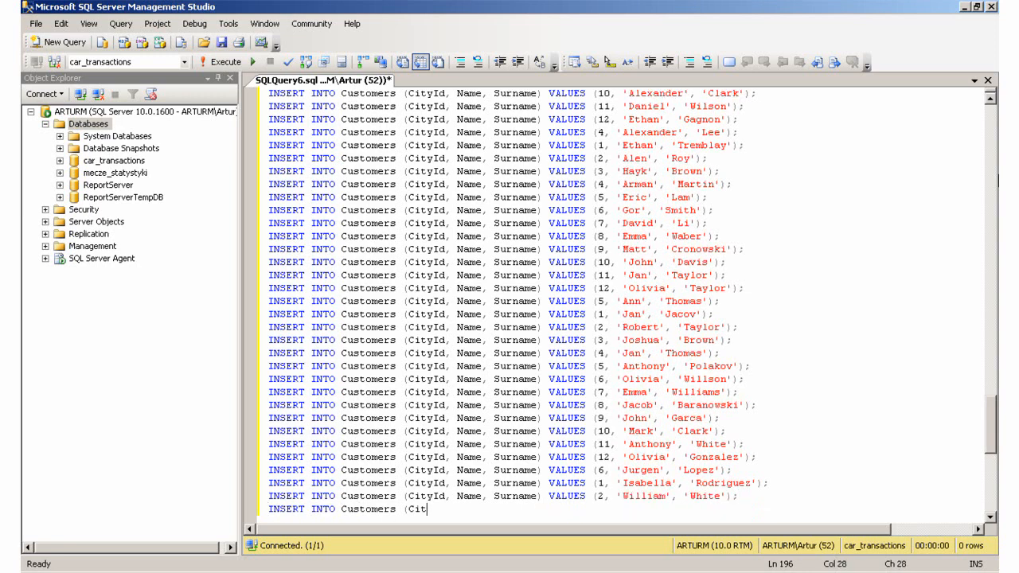
{"action": "key", "text": "Return"}
{"action": "type", "text": "INSERT INTO Customers (CityId, Name, Surname) VALUES (4, 'Jan', 'Cote');"}
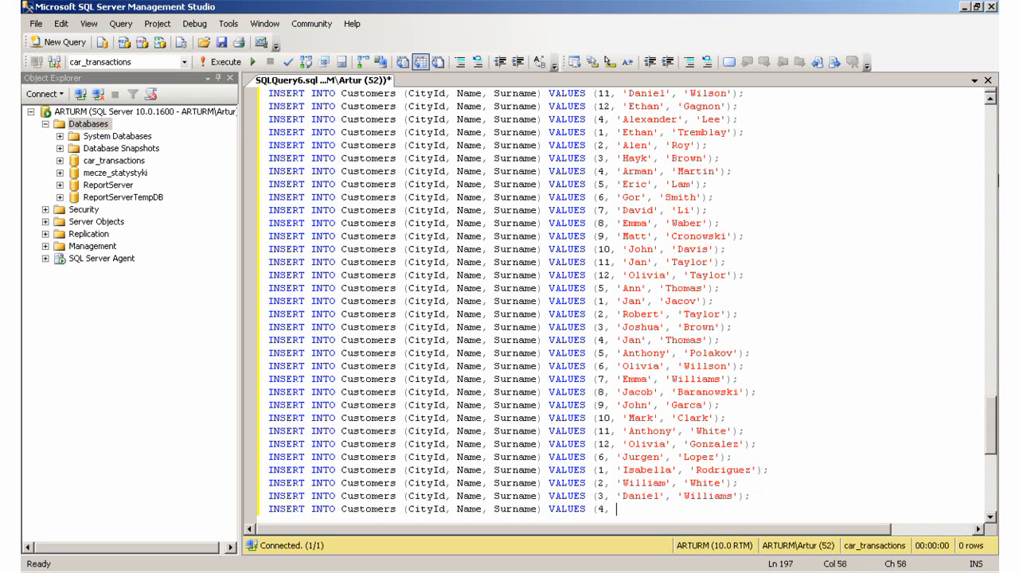
{"action": "key", "text": "Return"}
{"action": "type", "text": "INSERT INTO Customers (CityId, Name, Surname) VALUES (5, 'Ethan', 'Taylor');"}
Below blank lines, insert into Transactions_facts_table (CarId, CustomerId, SalesmanId, SalesDate, Price, Amount, Value) VALUES (1, 1, 1, '2010-05-29', 30000, 1, 30000);.
{"action": "key", "text": "Return"}
{"action": "key", "text": "Return"}
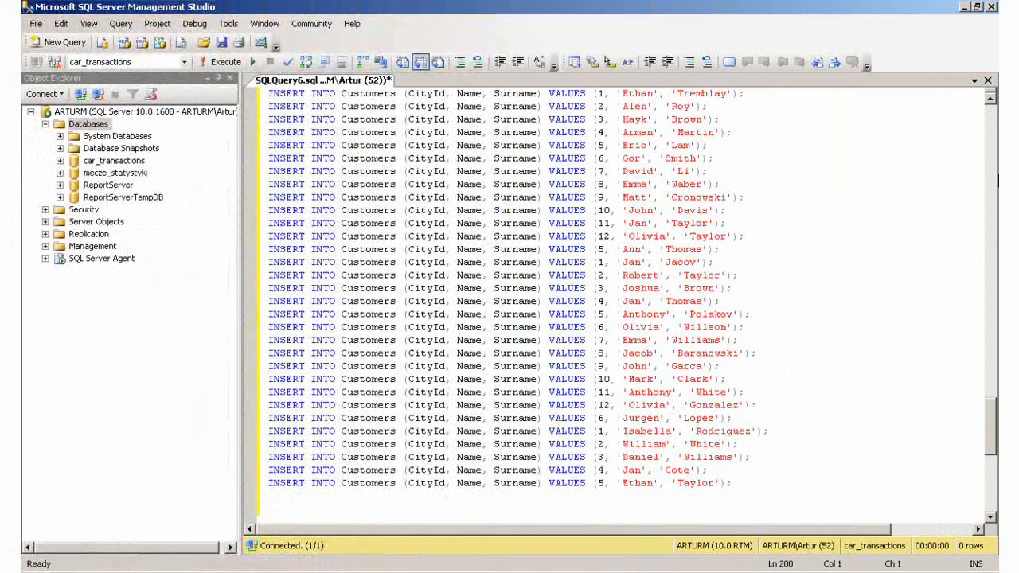
{"action": "key", "text": "Return"}
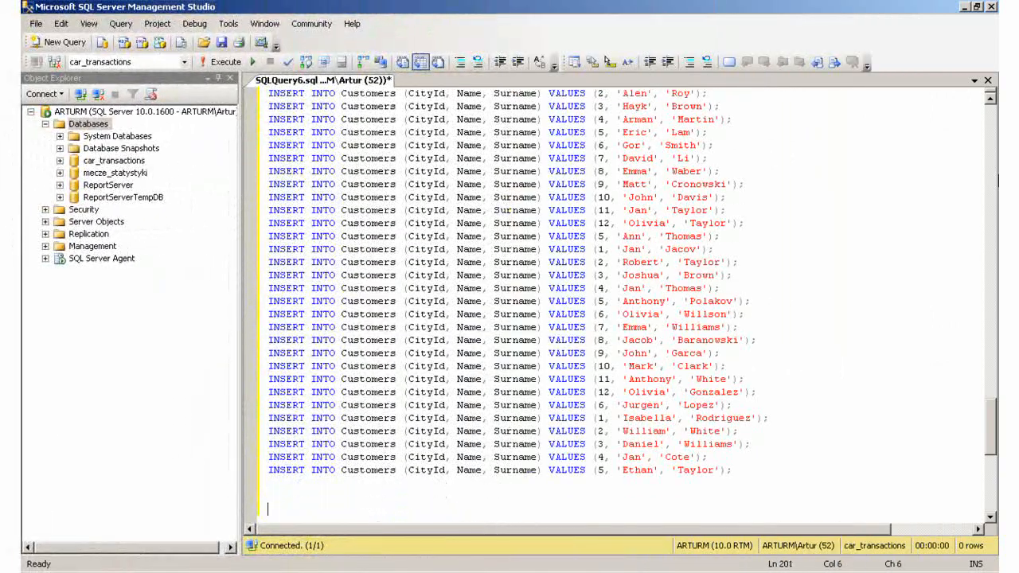
{"action": "type", "text": "INSERT INTO Transactions_facts_table (CarId, CustomerId, SalesmanId, SalesDate, Price, Amount, Value)"}
{"action": "key", "text": "Return"}
{"action": "type", "text": "VALUES (1, 1, 1, '2010-05-29', 30000, 1, 30000);"}
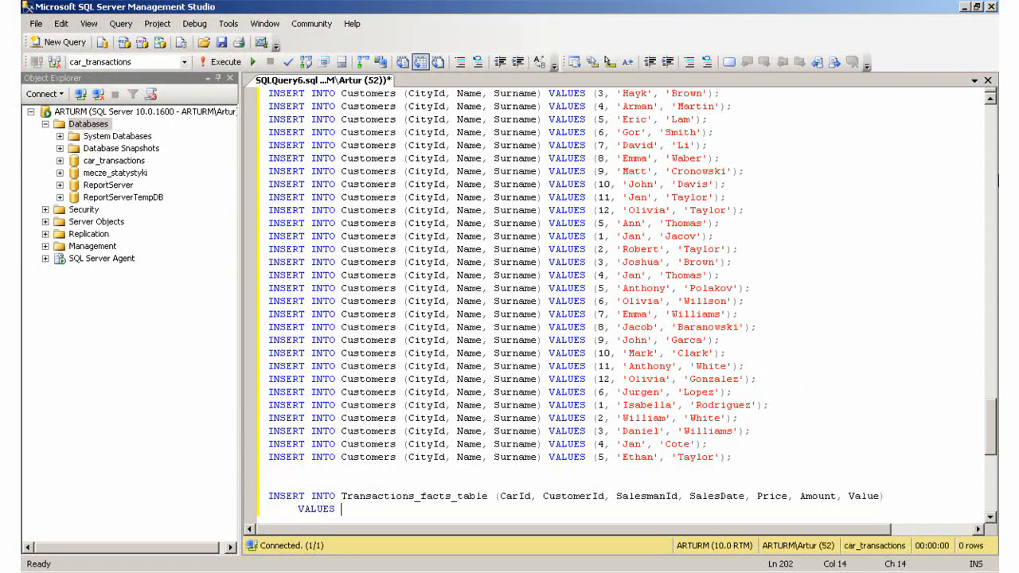
Add a second Transactions_facts_table INSERT with the same columns and VALUES (2, 2, 2, '2010-05-29', 35000, 1, 35000);.
{"action": "key", "text": "Return"}
{"action": "type", "text": "INSERT INTO Transactions_facts_table (CarId, CustomerId, SalesmanId, SalesDate, Price, Amount, Value)"}
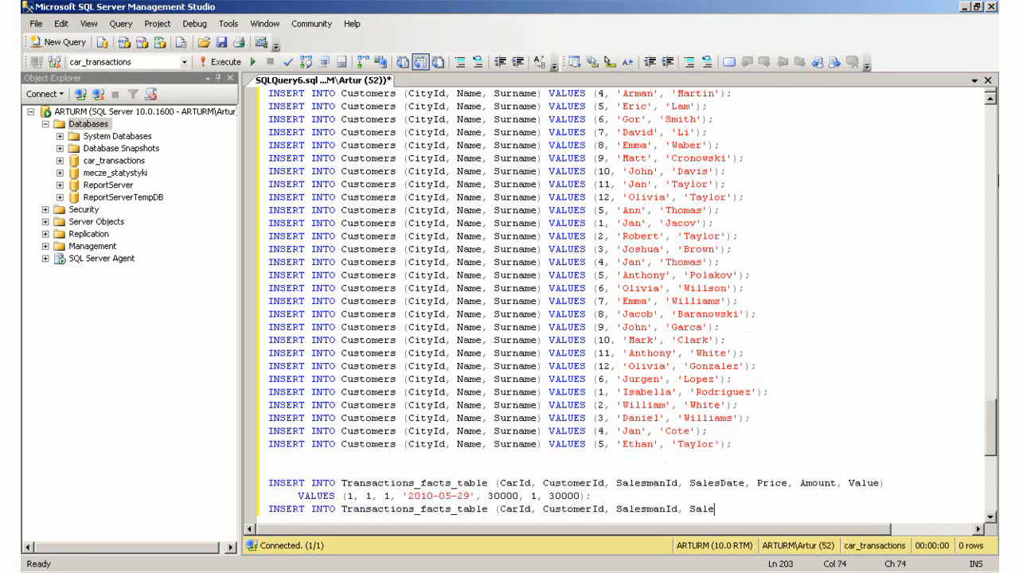
{"action": "key", "text": "Return"}
{"action": "type", "text": "VALUES (2, 2, 2, '2010-05-29', 35000, 1, 35000);"}
Add a Transactions_facts_table INSERT with the same columns and VALUES (3, 3, 2, '2010-05-30', 40000, 1, 40000);.
{"action": "key", "text": "Return"}
{"action": "type", "text": "INSERT INTO Transactions_facts_table (CarId, CustomerId, SalesmanId, SalesDate, Price, Amount, Value)"}
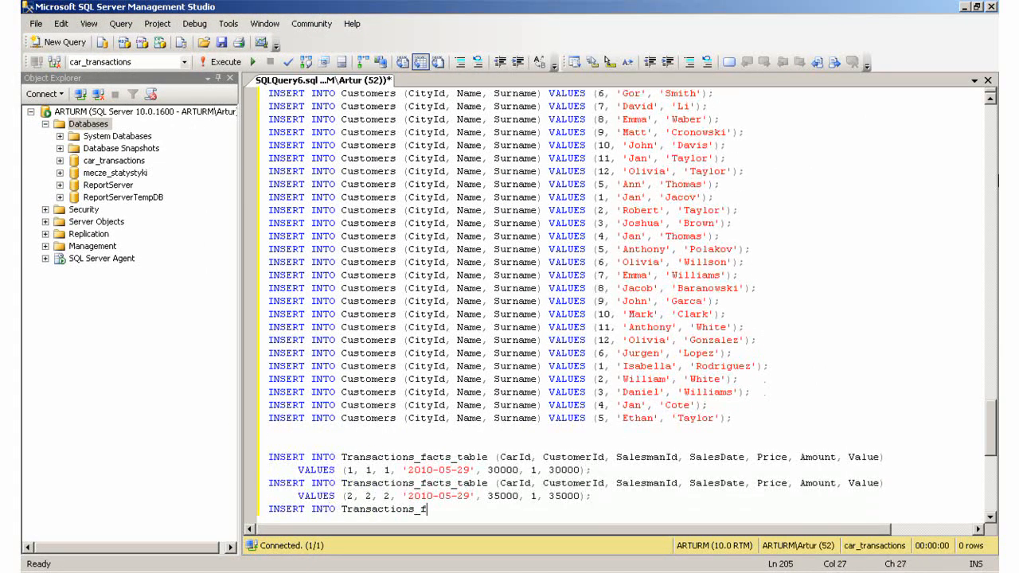
{"action": "key", "text": "Return"}
{"action": "type", "text": "VALUES (3, 3, 2, '2010-05-30', "}
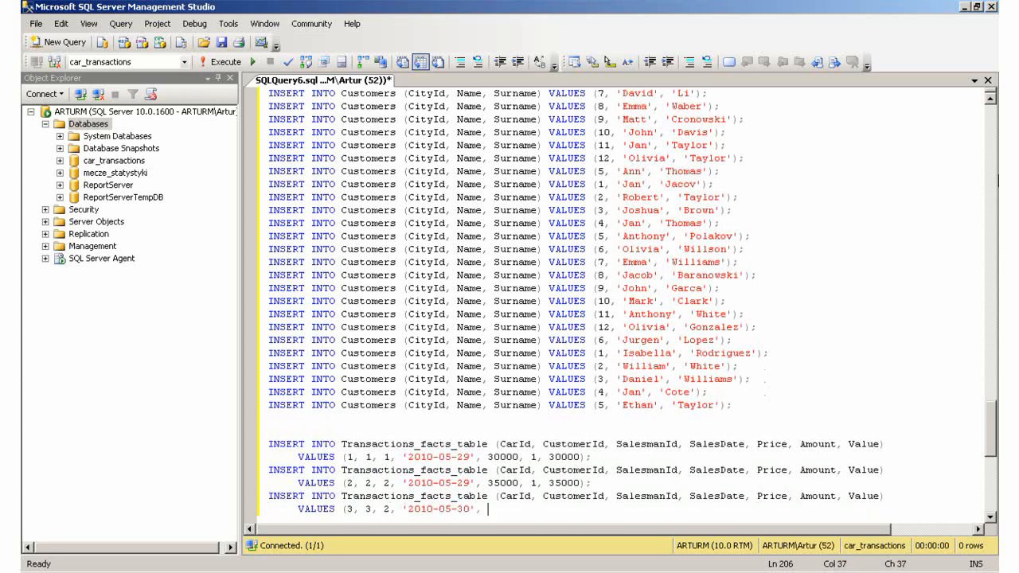
{"action": "type", "text": "40000, 1, 40000);"}
Add a Transactions_facts_table INSERT with the same columns and VALUES (4, 4, 3, '2010-06-04', 50000, 1, 50000);.
{"action": "key", "text": "Return"}
{"action": "type", "text": "INSERT INTO Transactions_facts_table (CarId, CustomerId, SalesmanId, SalesDate, Price, Am"}
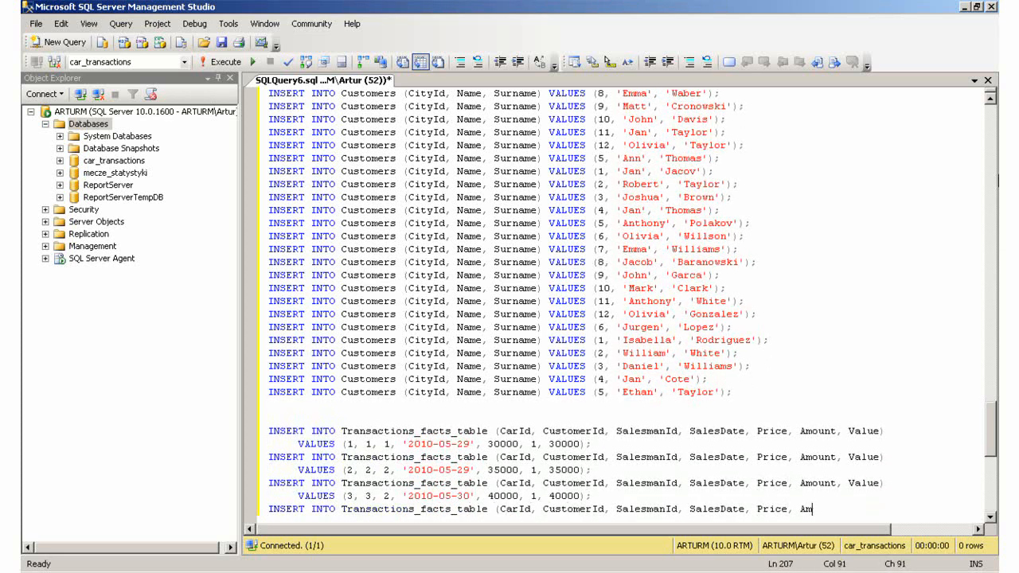
{"action": "type", "text": "ount, Value)"}
{"action": "key", "text": "Return"}
{"action": "type", "text": "VALUES (4, 4, 3, '2010-06-04', 50000, 1, 50000);"}
Add a Transactions_facts_table INSERT with the same columns and VALUES (5, 5, 4, '2010-06-05', 65000, 1, 65000);.
{"action": "key", "text": "Return"}
{"action": "type", "text": "INSERT INTO Transactions_facts_table (CarId, CustomerId, SalesmanId, SalesDate, Price, Amount, Value)"}
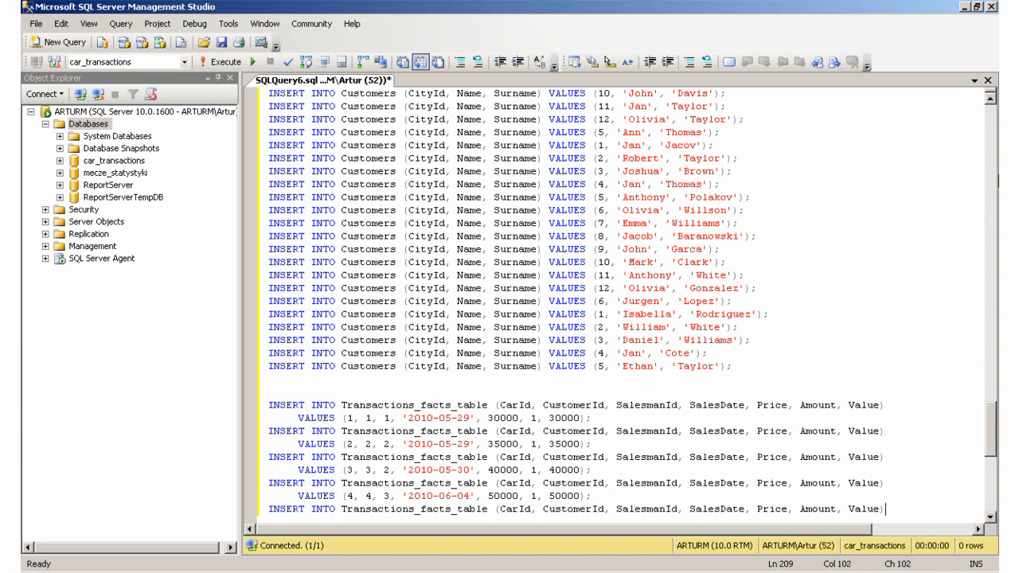
{"action": "key", "text": "Return"}
{"action": "type", "text": "VALUES (5, 5, 4, '2010-06-05', 65000, 1, 65000);"}
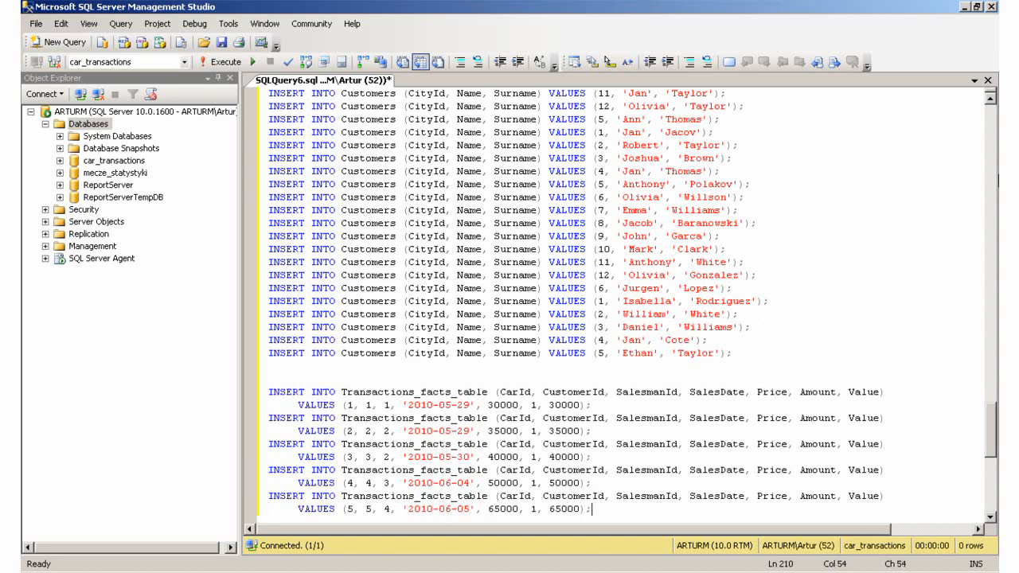
Add a Transactions_facts_table INSERT with the same columns and VALUES (6, 6, 5, '2010-06-05', 66000, 1, 66000);.
{"action": "key", "text": "Return"}
{"action": "type", "text": "INSERT INTO Transactions_facts_table (CarId, CustomerId, SalesmanId, SalesDate, Price, Amount, Value)"}
{"action": "key", "text": "Return"}
{"action": "type", "text": "VALUES (6, 6, 5, '2010-06-05', 66000, 1, 66000);"}
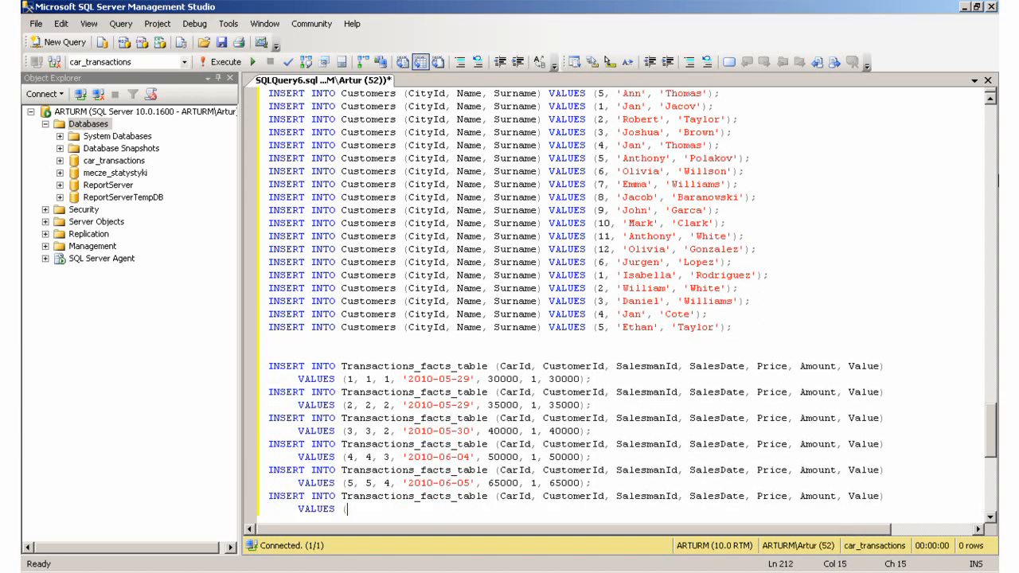
Add a Transactions_facts_table INSERT with the same columns and VALUES (7, 7, 2, '2010-06-12', 700000, 1, 70000);.
{"action": "key", "text": "Return"}
{"action": "type", "text": "INSERT INTO Transactions_facts_table (CarId, CustomerId, SalesmanId, SalesDate, Price, Amount, Value)"}
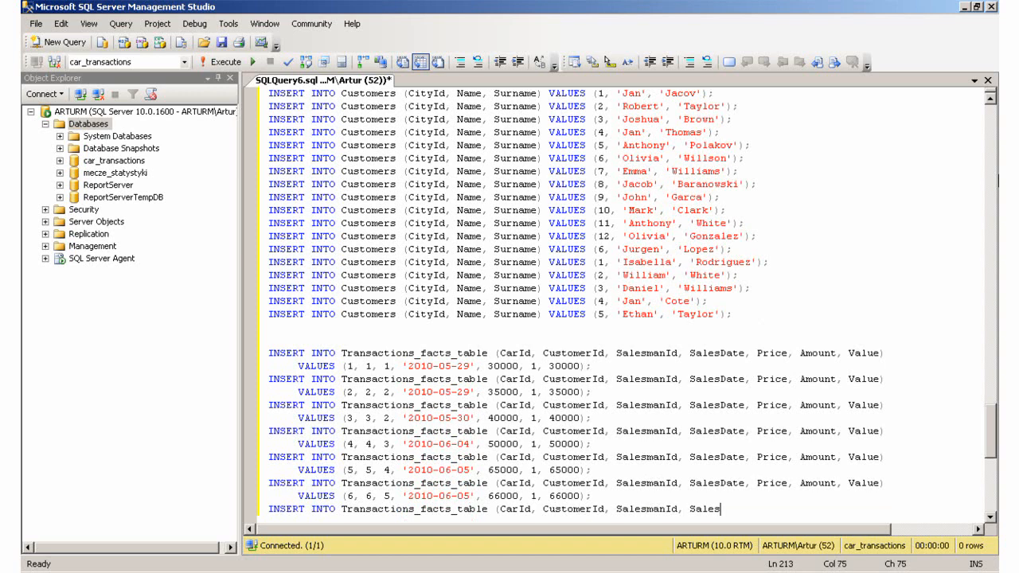
{"action": "key", "text": "Return"}
{"action": "type", "text": "VALUES (7, 7, 2, '2010-06-12', 700000, 1, 70000);"}
Add a Transactions_facts_table INSERT with the same columns and VALUES (8, 8, 3, '2010-06-15', 42000, 1, 42000);.
{"action": "key", "text": "Return"}
{"action": "type", "text": "INSERT INTO Transactions_fact"}
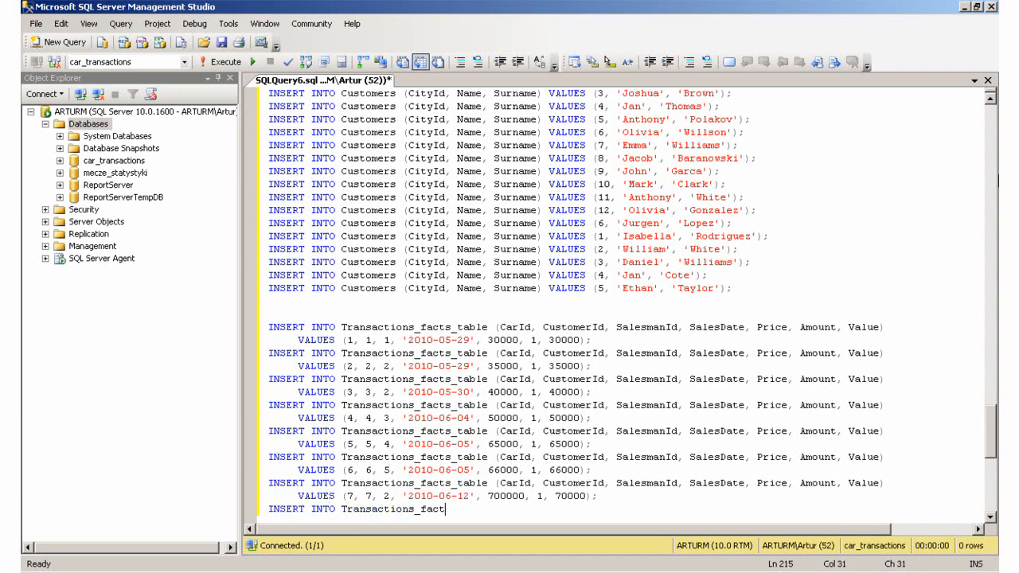
{"action": "type", "text": "s_table (CarId, CustomerId, SalesmanId, SalesDate, Price, Amount, Value)"}
{"action": "key", "text": "Return"}
{"action": "type", "text": "VALUES (8, 8, 3, '2010-06-15', 42000, 1, 42000);"}
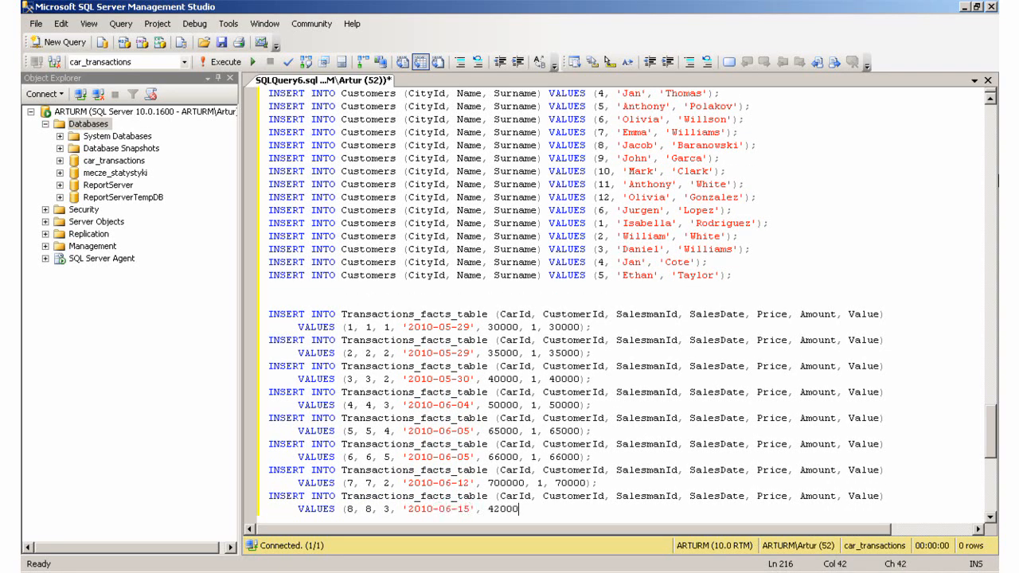
Add a Transactions_facts_table INSERT with the same columns and VALUES (9, 9, 3, '2010-06-16', 60000, 1, 60000);.
{"action": "key", "text": "Return"}
{"action": "type", "text": "INSERT INTO Transactions_facts_table (CarId, CustomerId, SalesmanId, SalesDate, Price, Amount, Value)"}
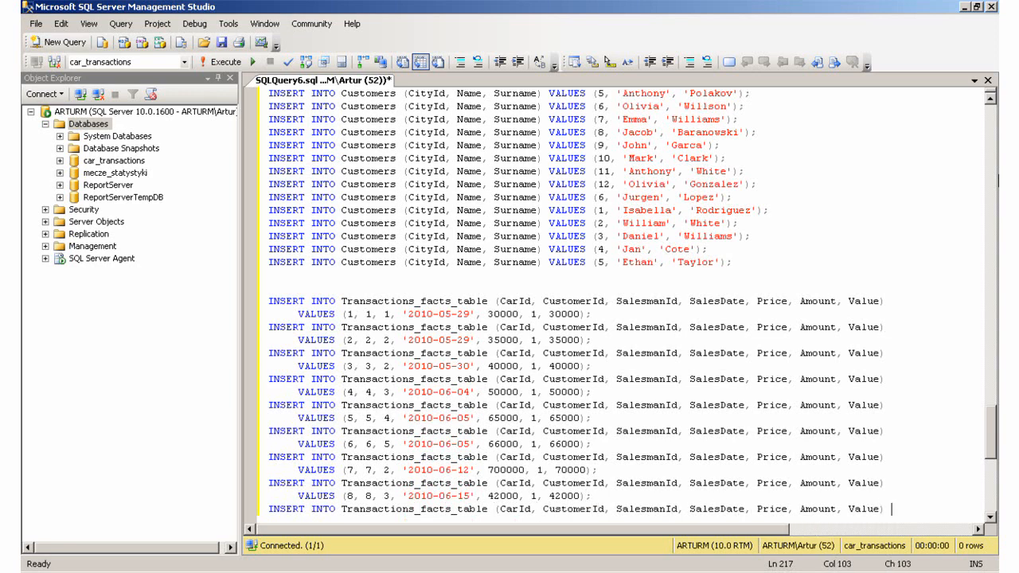
{"action": "key", "text": "Return"}
{"action": "type", "text": "VALUES (9, 9, 3, '2010-06-16', 60000, 1, 60000);"}
Add a Transactions_facts_table INSERT with the same columns and VALUES (10, 10, 4, '2010-06-18', 40000, 1, 40000);.
{"action": "key", "text": "Return"}
{"action": "type", "text": "INSERT INTO Transactions_facts_table (CarId, CustomerId, SalesmanId, SalesDate, Price, Amount, Value)"}
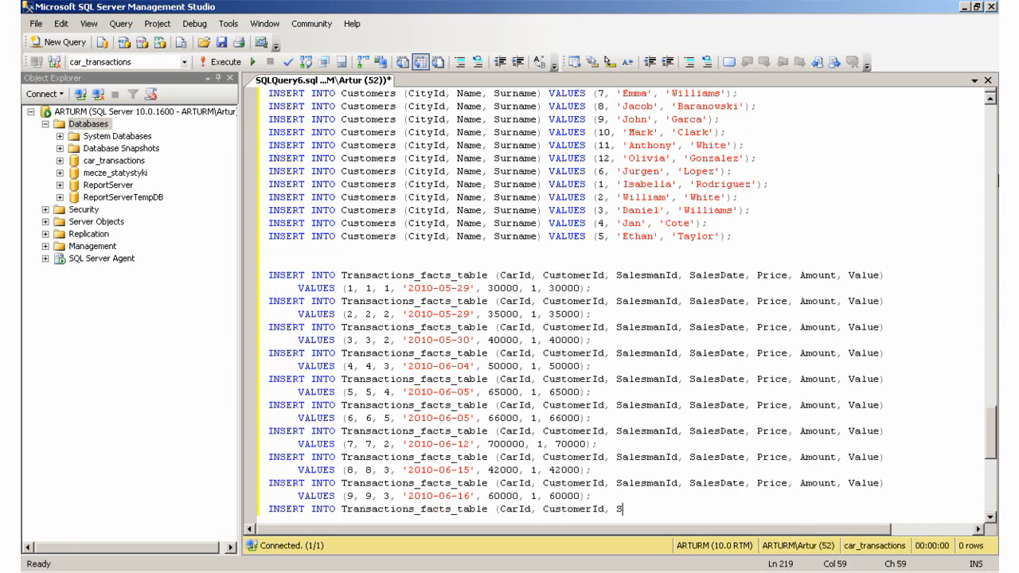
{"action": "key", "text": "Return"}
{"action": "type", "text": "VALUES (10, 10, 4, '2010-06-18', 40000, 1, 40000);"}
{"action": "key", "text": "Return"}
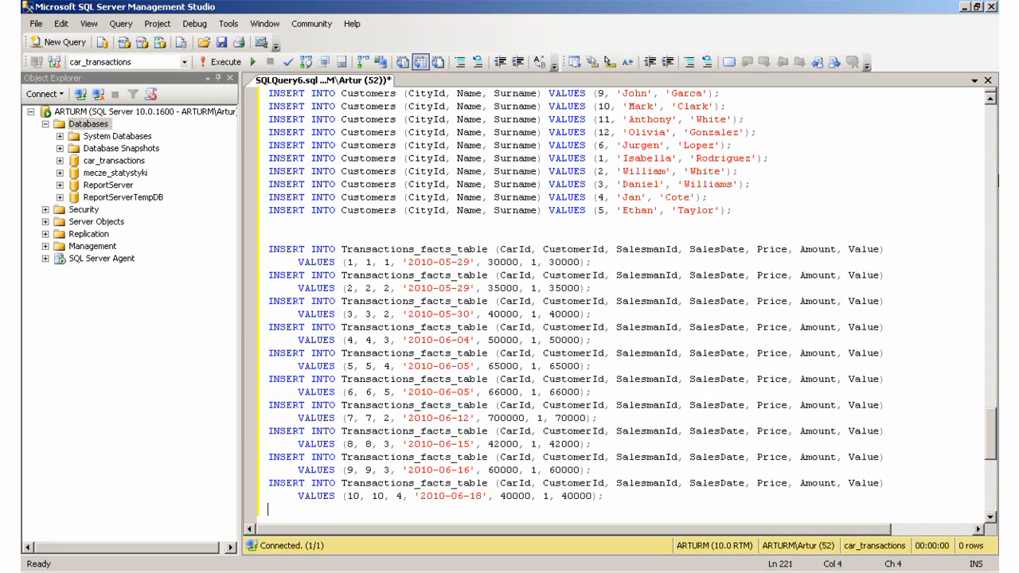
Add a Transactions_facts_table INSERT with the same columns and VALUES (11, 11, 2, '2010-06-22', 45000, 2, 90000);.
{"action": "type", "text": "INSERT INTO Transactions_facts_table (CarId, CustomerId, SalesmanId, SalesDate, Price, Amount, Value)"}
{"action": "key", "text": "Return"}
{"action": "type", "text": "VALUES (11, "}
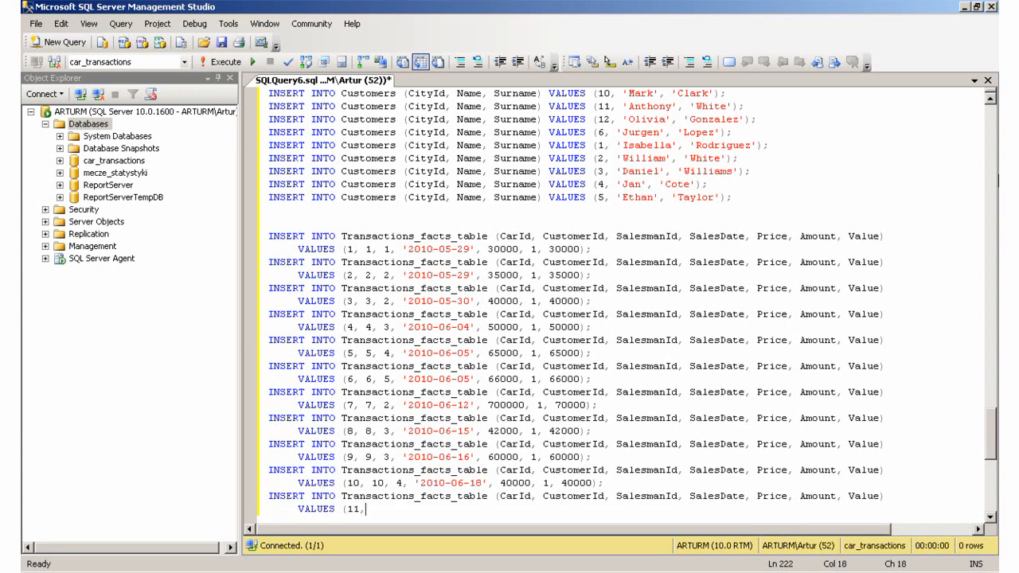
{"action": "type", "text": "11, 2, '2010-06-22', 45000, 2, 90000);"}
{"action": "key", "text": "Return"}
Add a Transactions_facts_table INSERT with the same columns and VALUES (12, 12, 5, '2010-06-23', 45000, 1, 45000);.
{"action": "type", "text": "INSERT INTO Transactions_facts_table (CarId, CustomerId, SalesmanId, SalesDate, Price, Amount, Value)"}
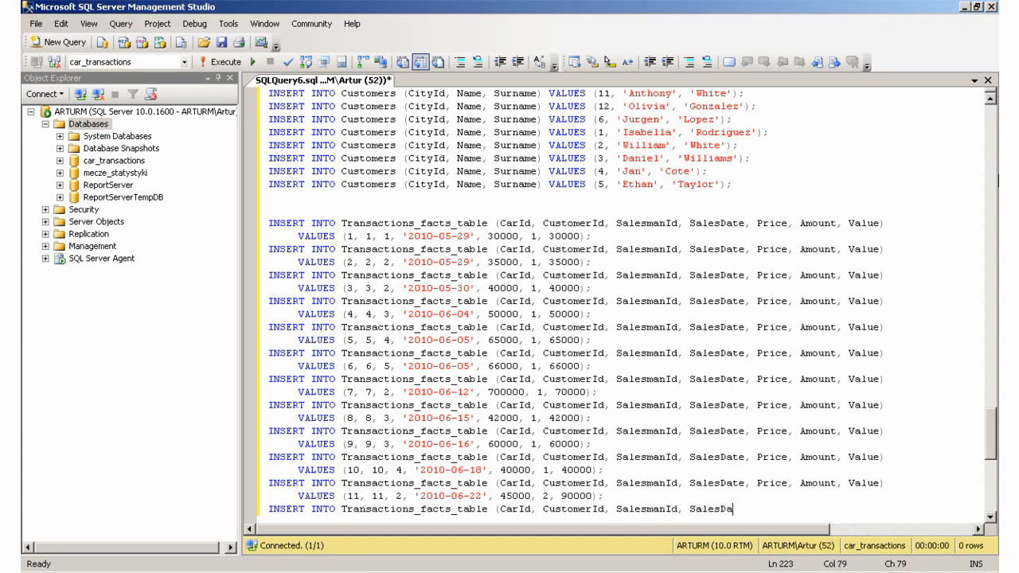
{"action": "key", "text": "Return"}
{"action": "type", "text": "VALUES (12, 12, 5, '2010-06-23', 45000, 1, 45000);"}
{"action": "key", "text": "Return"}
Add a Transactions_facts_table INSERT with the same columns and VALUES (13, 13, 2, '2010-07-03', 50000, 1, 50000);.
{"action": "type", "text": "INSERT INTO Transactions_facts_table (CarId, CustomerId, SalesmanId, SalesDate, Price, Amount, Value)"}
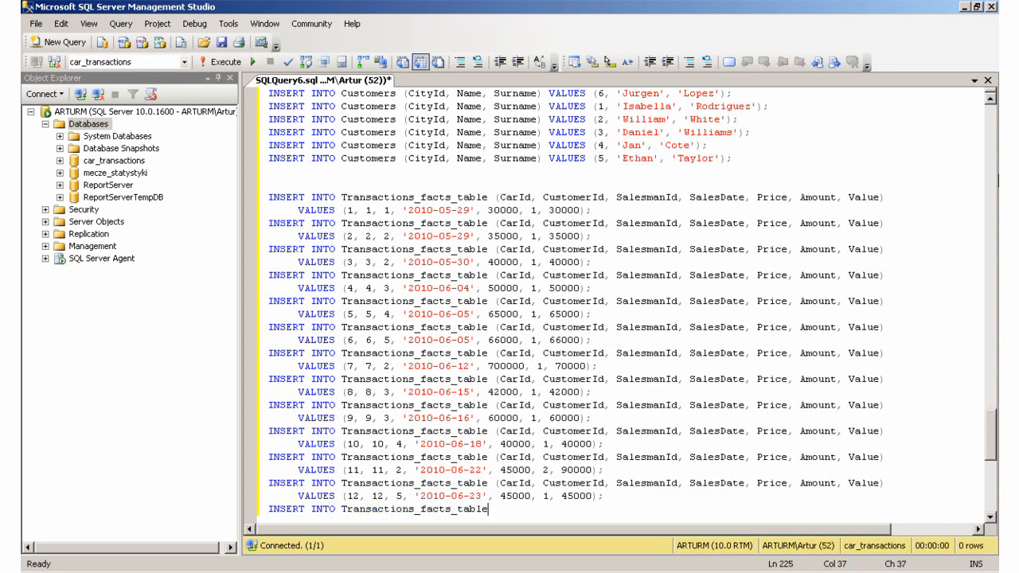
{"action": "key", "text": "Return"}
{"action": "type", "text": "VALUES (13, 13, 2, '2010-07-03', 50000, 1, 5"}
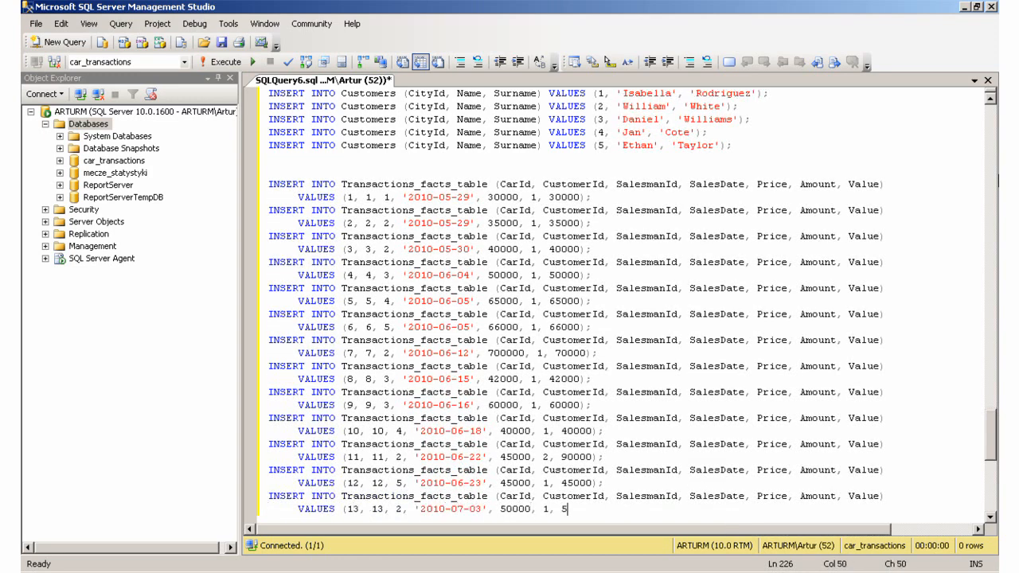
{"action": "type", "text": "0000);"}
{"action": "key", "text": "Return"}
Add a Transactions_facts_table INSERT with the same columns and VALUES (14, 14, 3, '2010-07-10', 60000, 1, 60000);.
{"action": "type", "text": "INSERT INTO Transactions_facts_table (CarId, CustomerId, SalesmanId, SalesDate, Price, Amount, Valu"}
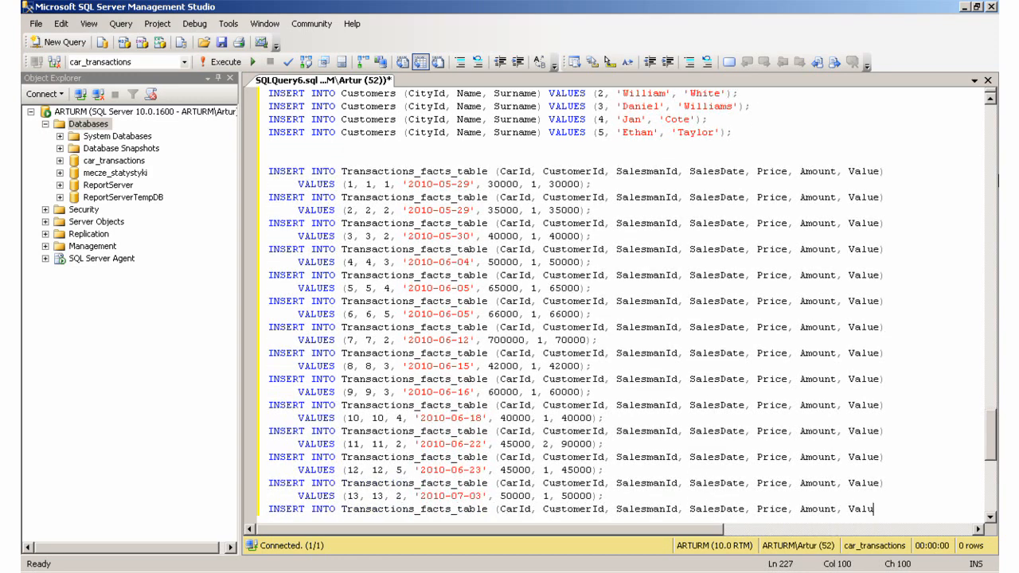
{"action": "type", "text": "e)"}
{"action": "key", "text": "Return"}
{"action": "type", "text": "VALUES (14, 14, 3, '2010-07-10', 60000, 1, 60000);"}
{"action": "key", "text": "Return"}
Begin a Transactions_facts_table INSERT with the same columns and a VALUES list starting with 15, 15, 4.
{"action": "type", "text": "INSERT INTO Transactions_facts_table (CarId, CustomerId, "}
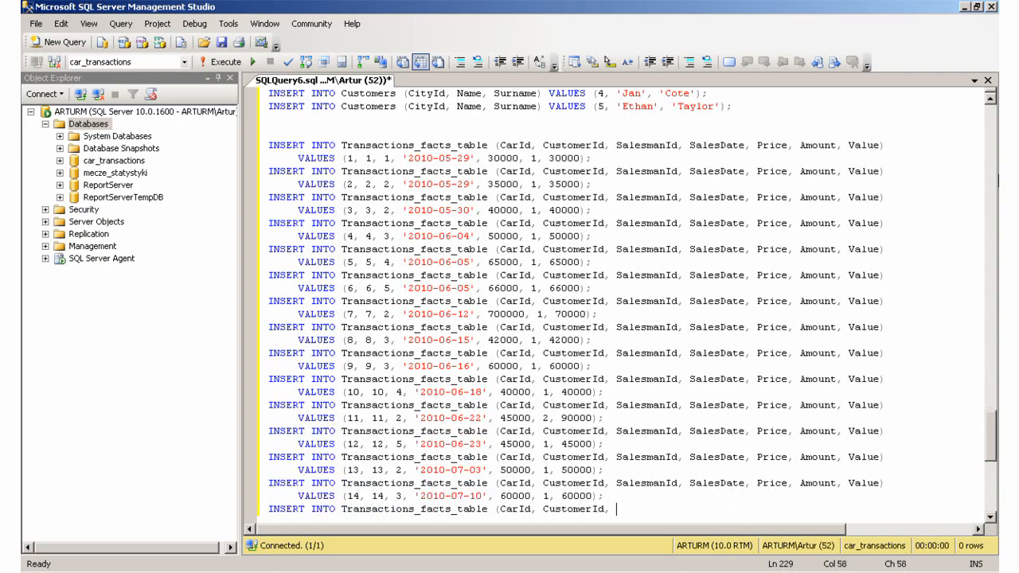
{"action": "type", "text": "SalesmanId, SalesDate, Price, Amount, Value)"}
{"action": "key", "text": "Return"}
{"action": "type", "text": "VALUES (15, 15, 4, '20"}
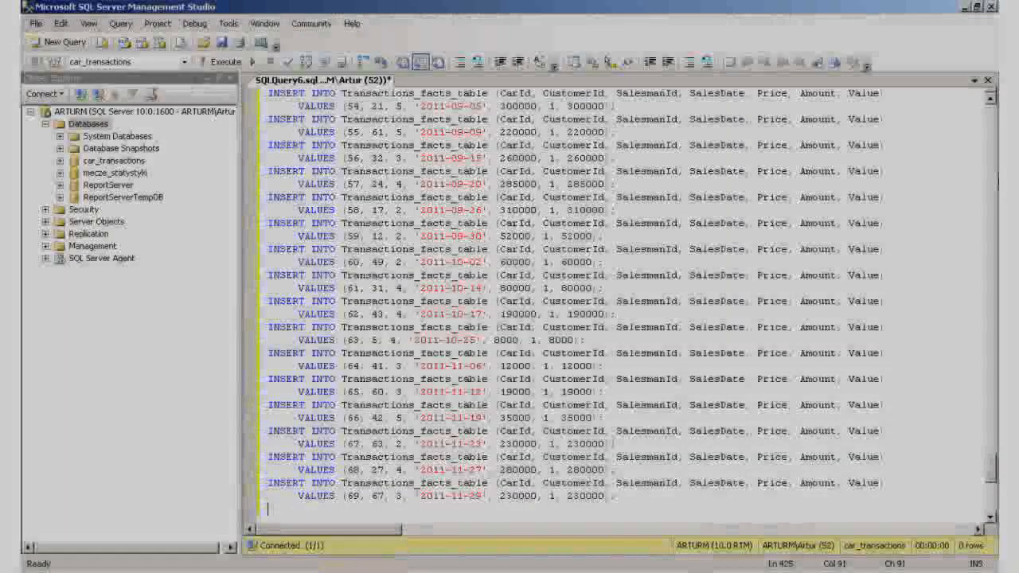
Add a Transactions_facts_table INSERT with the same columns and VALUES (70, 4, 1, '2011-12-04', 250000, 1, 250000);.
{"action": "type", "text": "INSERT INTO Transactions_facts_table (CarId, CustomerId, SalesmanId, SalesDate, Price, Amount, Value)"}
{"action": "key", "text": "Return"}
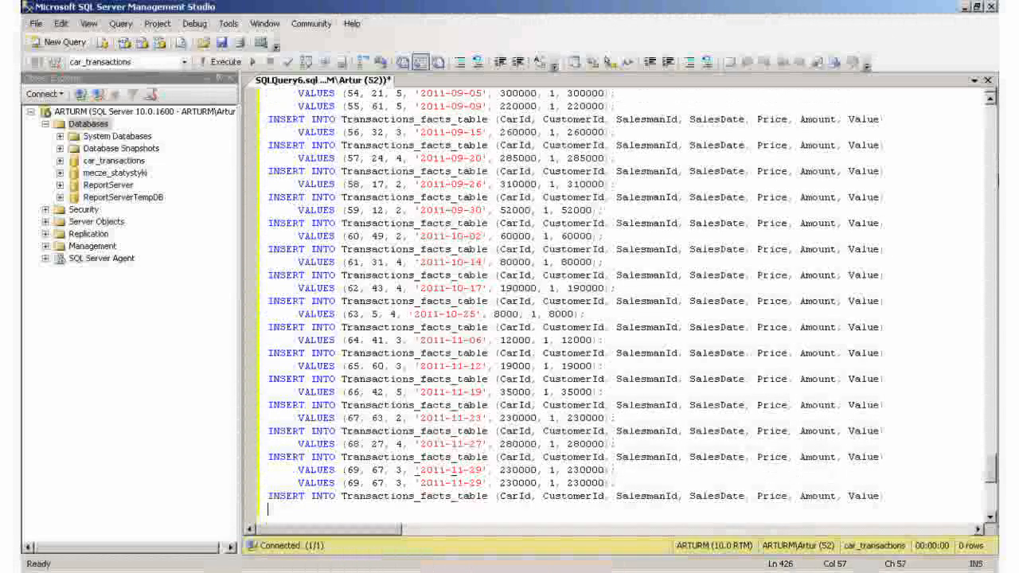
{"action": "type", "text": "VALUES (70, 4, 1, '2011-12-04', 250000, 1, 250000);"}
{"action": "key", "text": "Return"}
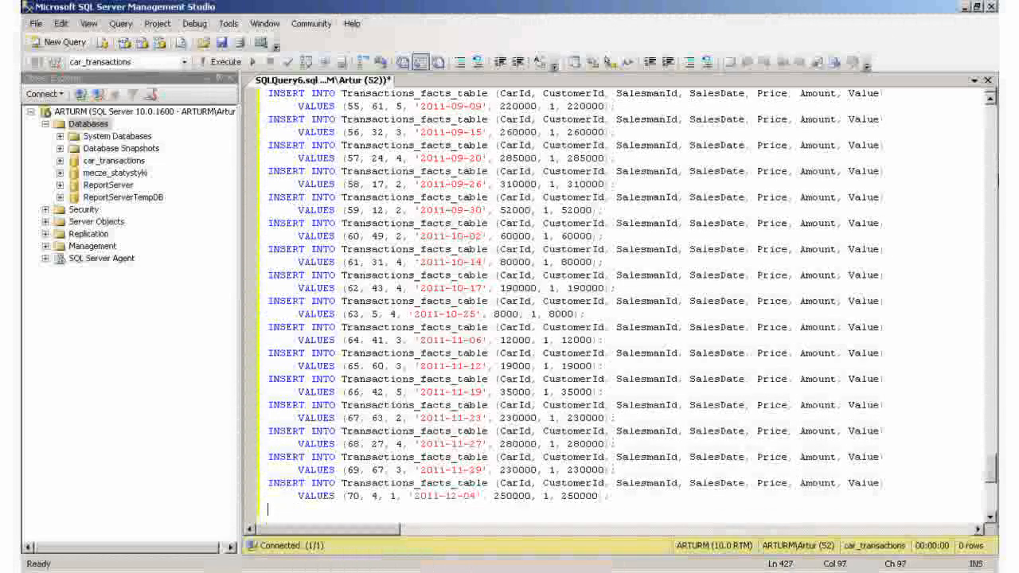
Add a Transactions_facts_table INSERT with the same columns and VALUES (67, 25, 2, '2011-12-13', 230000, 1, 230000);.
{"action": "type", "text": "INSERT INTO Transactions_facts_table (CarId, CustomerId, SalesmanId, SalesDate, Price, Amount, Value)"}
{"action": "key", "text": "Return"}
{"action": "type", "text": "VALUES (67, 25, 2, '2011-12-13', 230000, 1, 230000);"}
{"action": "key", "text": "Return"}
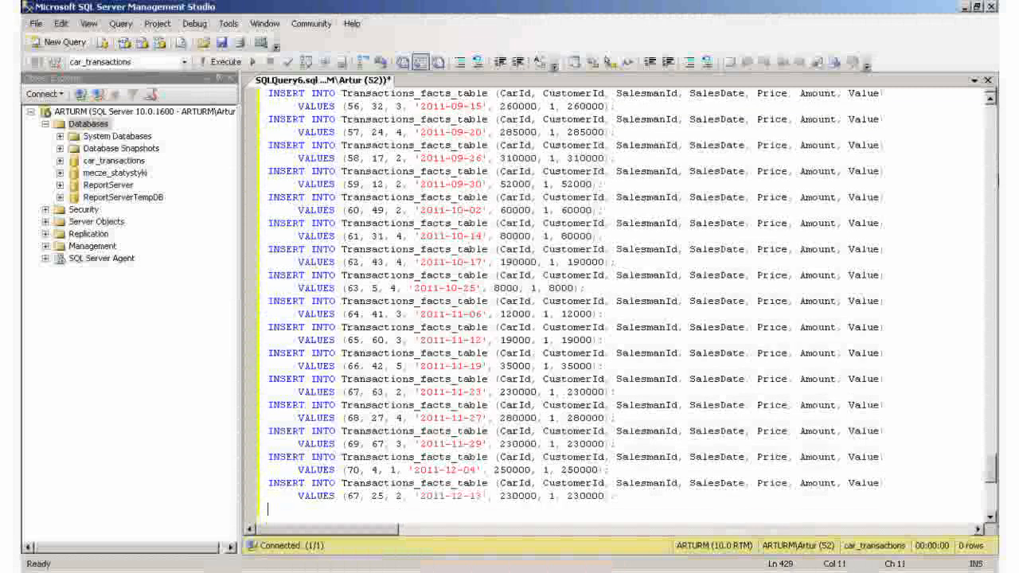
Add a Transactions_facts_table INSERT with the same columns and VALUES (68, 18, 4, '2011-12-17', 280000, 1, 280000);.
{"action": "type", "text": "INSERT INTO Transactions_facts_table (CarId, CustomerId, SalesmanId, SalesDate, Price, Amount, Value)"}
{"action": "key", "text": "Return"}
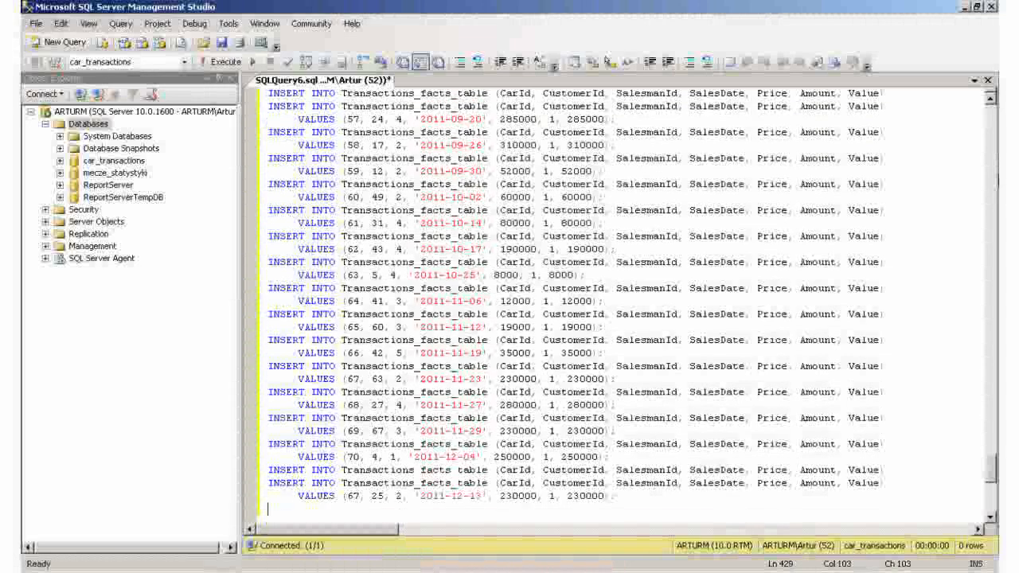
{"action": "type", "text": "VALUES (68, 18, 4, '2011-12-17', 280000, 1, 280000);"}
{"action": "key", "text": "Return"}
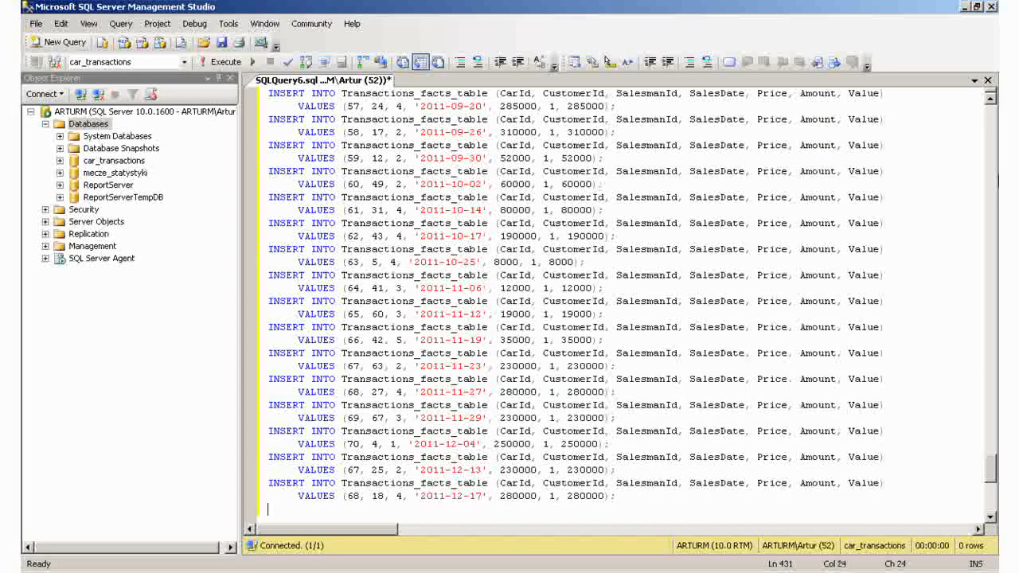
Add a Transactions_facts_table INSERT with the same columns and VALUES (69, 50, 3, '2011-12-20', 230000, 1, 230000);.
{"action": "type", "text": "INSERT INTO Transactions_facts_table (CarId, CustomerId, SalesmanId, SalesDate, Price, Amount, Value)"}
{"action": "key", "text": "Return"}
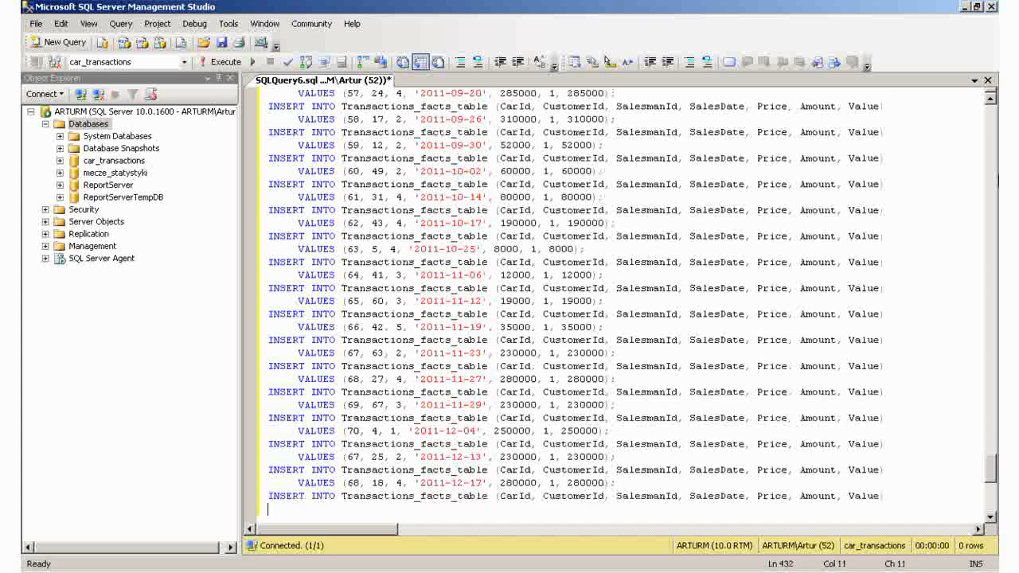
{"action": "type", "text": "VALUES (69, 50, 3, '2011-12-20', 230000, 1, 230000);"}
{"action": "key", "text": "Return"}
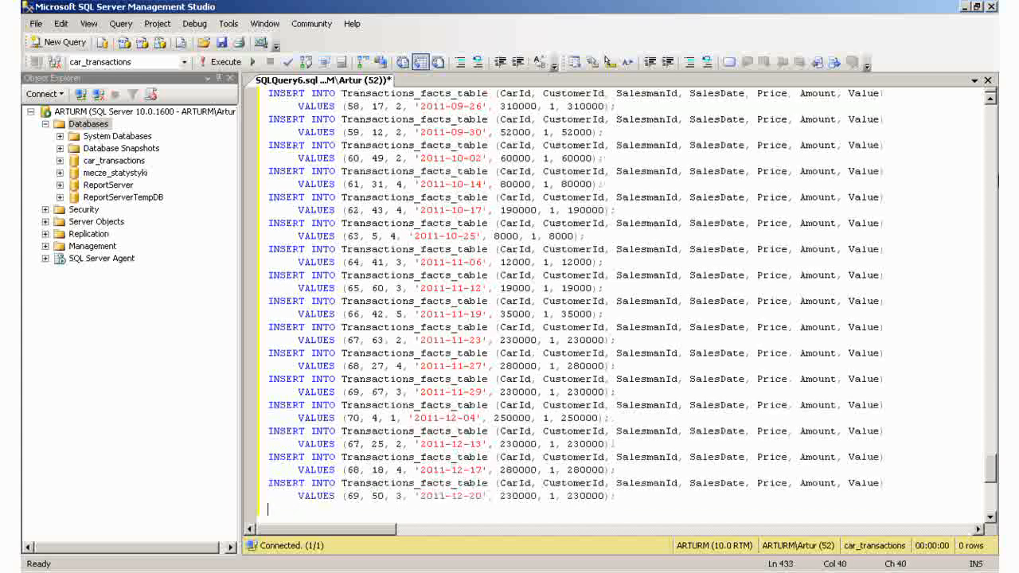
Add a Transactions_facts_table INSERT with the same columns and VALUES (70, 3, 1, '2011-12-22', 250000, 1, 250000); and execute the script.
{"action": "type", "text": "INSERT INTO Transactions_facts_table (CarId, CustomerId, SalesmanId, SalesDate, Price, Amount, Value)"}
{"action": "key", "text": "Return"}
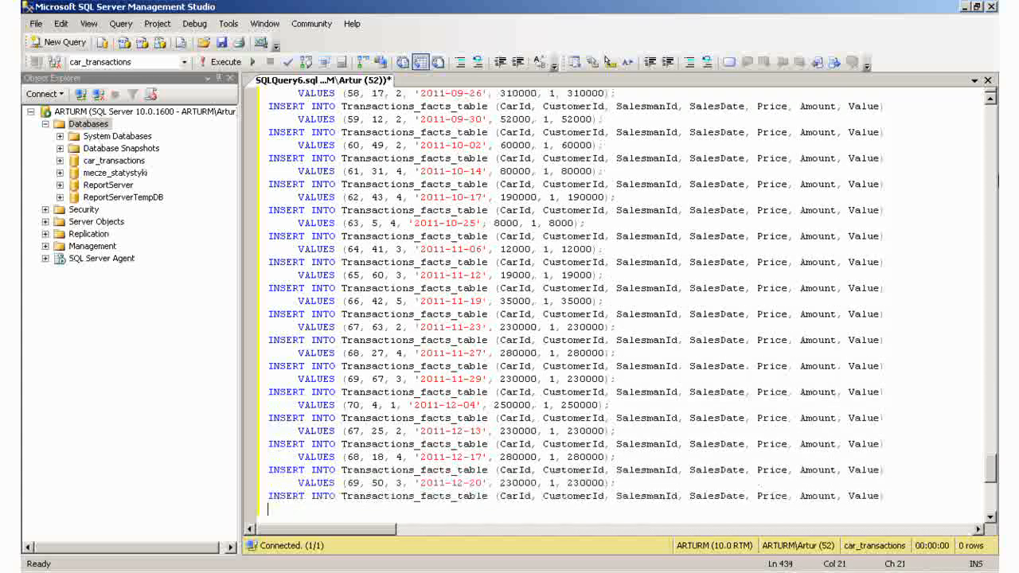
{"action": "type", "text": "VALUES (70, 3, 1, '2011-12-22', 250000, 1, 250000);"}
{"action": "key", "text": "Return"}
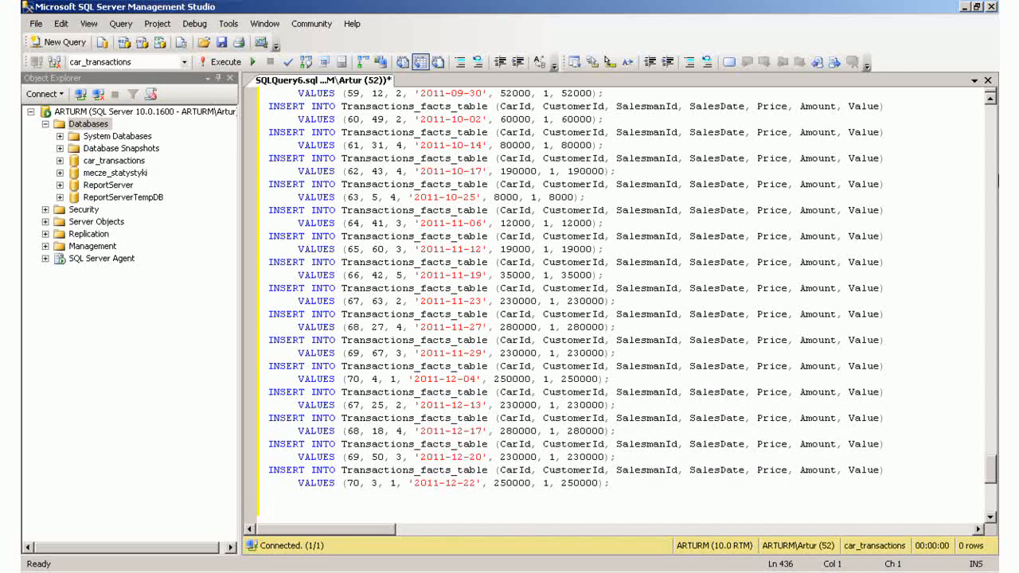
{"action": "left_click", "coordinate": [208, 63]}
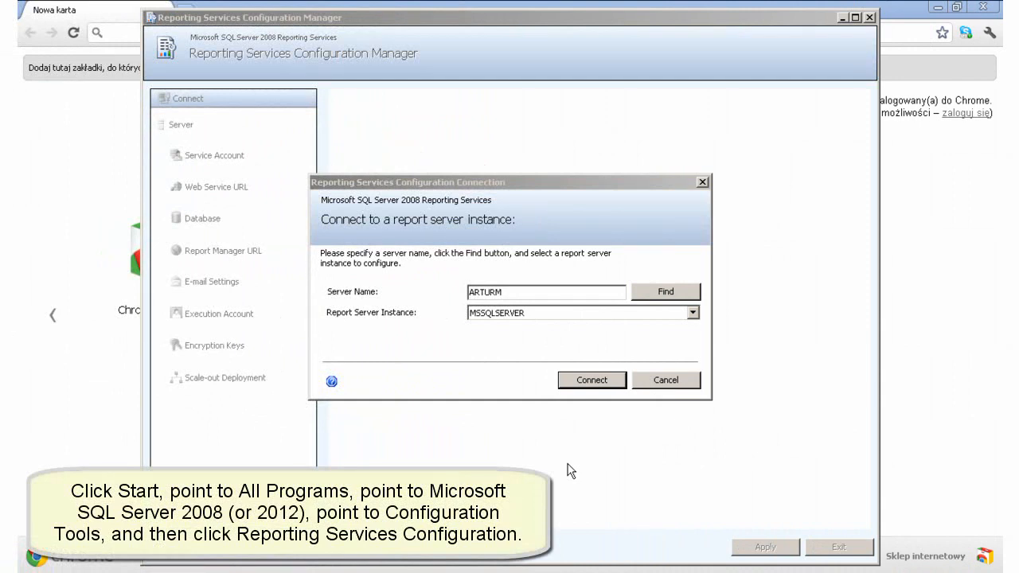
Connect Reporting Services Configuration Manager to the MSSQLSERVER instance on ARTURM and review its service account, web service URL and database settings.
{"action": "left_click", "coordinate": [587, 384]}
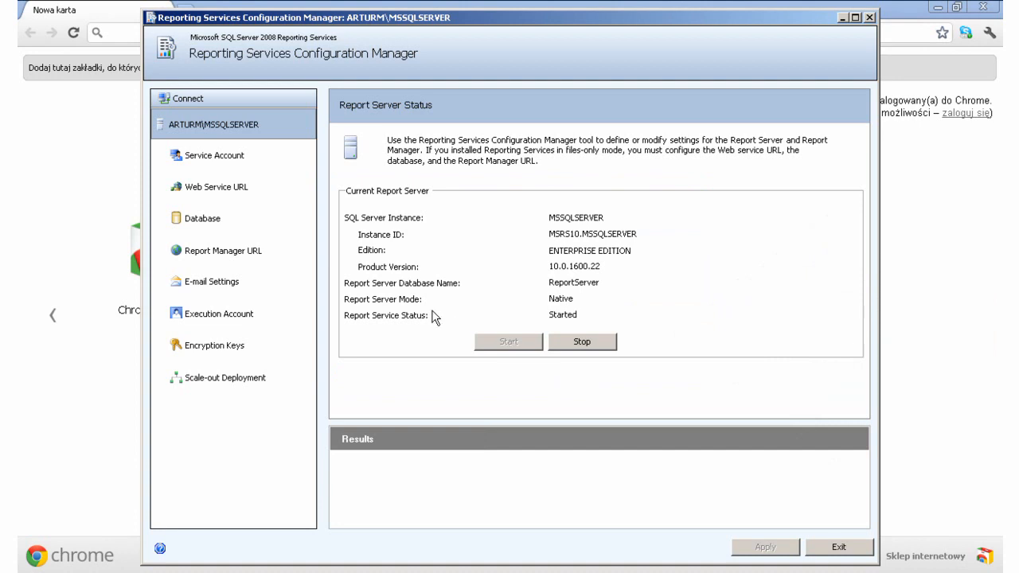
{"action": "left_click", "coordinate": [194, 151]}
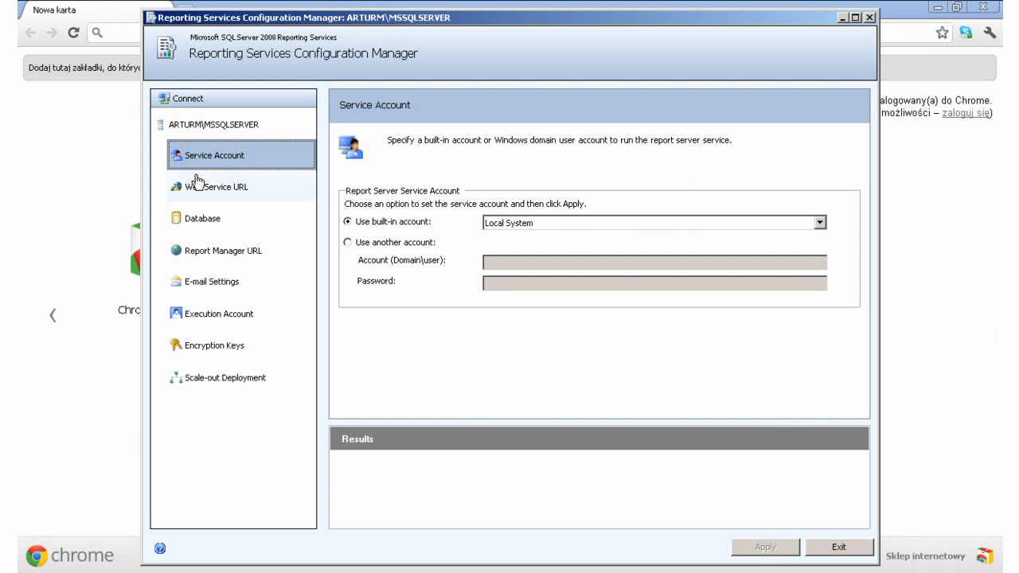
{"action": "left_click", "coordinate": [201, 187]}
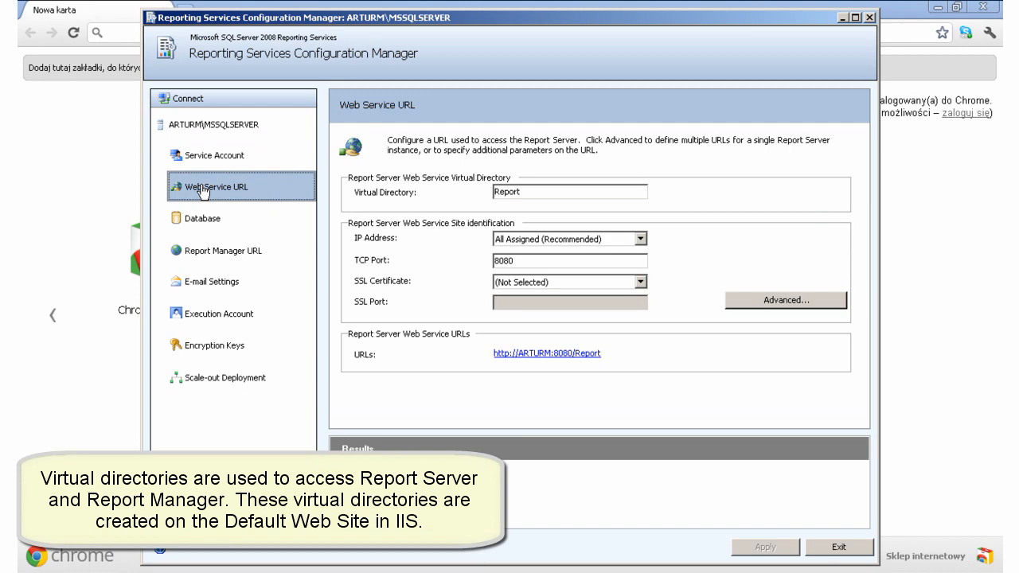
{"action": "left_click", "coordinate": [200, 223]}
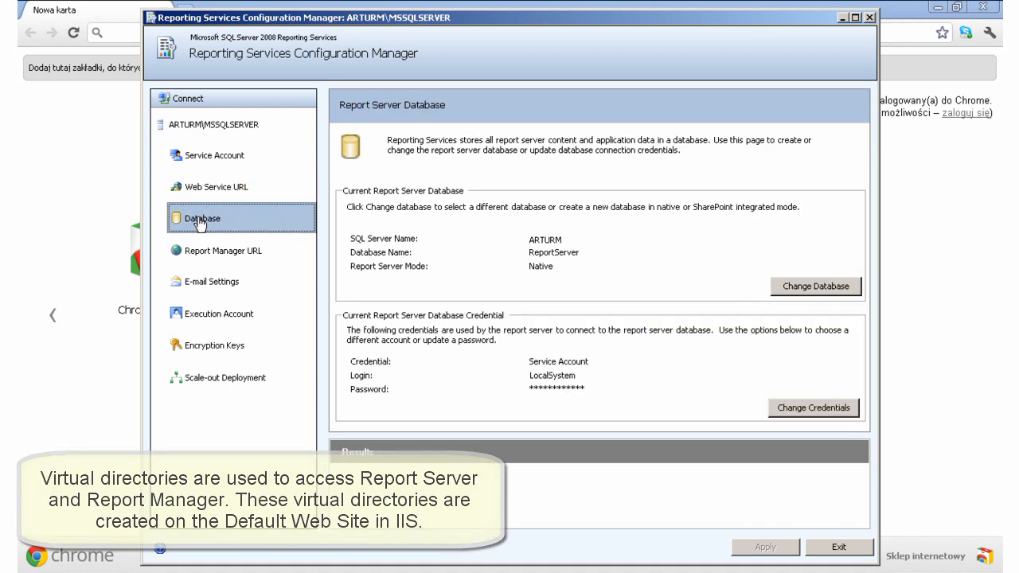
Set the Report Manager virtual directory to Reporting_MG, apply it, and test the Report Manager URL in the browser.
{"action": "left_click", "coordinate": [244, 258]}
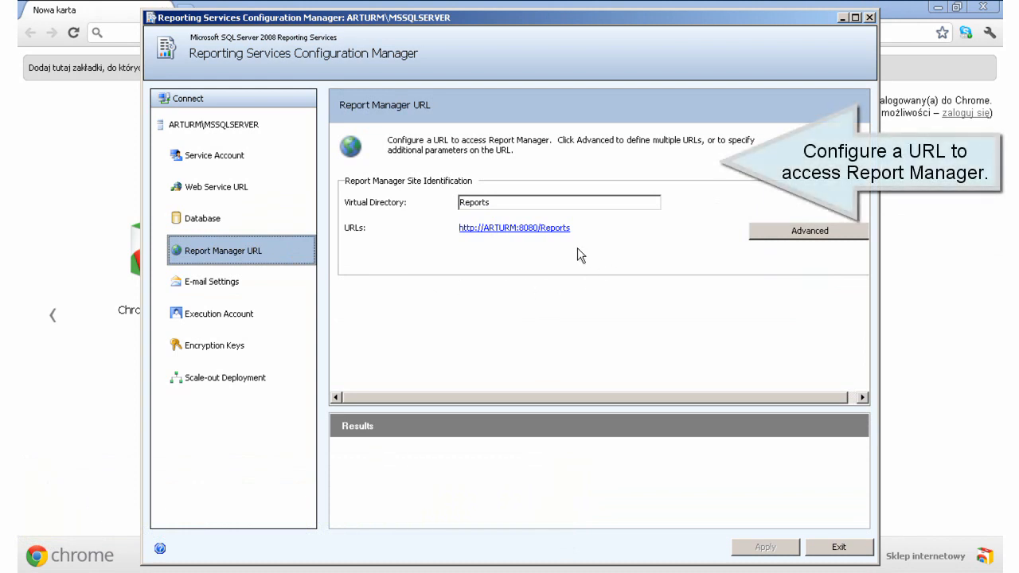
{"action": "double_click", "coordinate": [518, 201]}
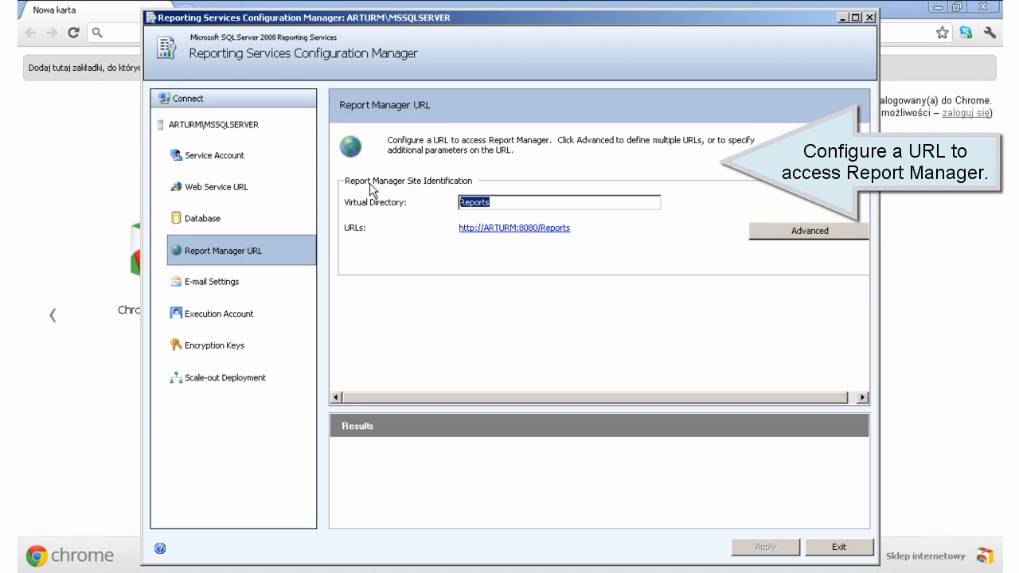
{"action": "type", "text": "R"}
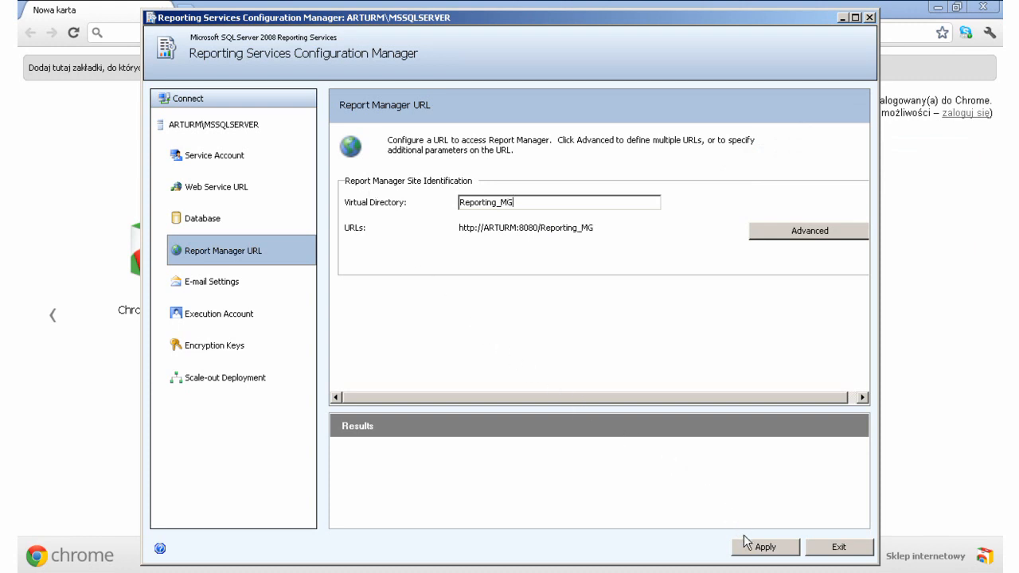
{"action": "left_click", "coordinate": [763, 549]}
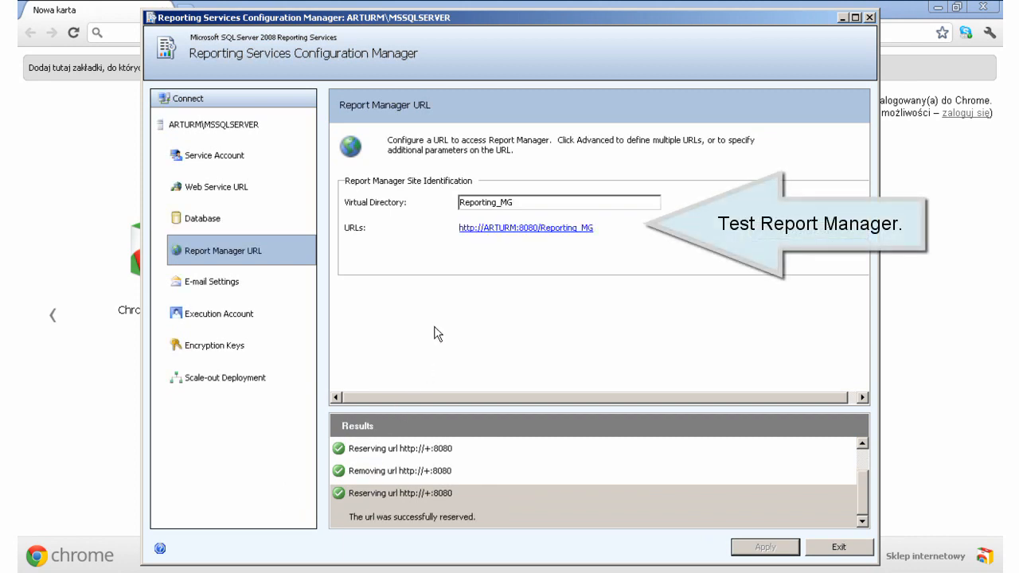
{"action": "left_click", "coordinate": [494, 228]}
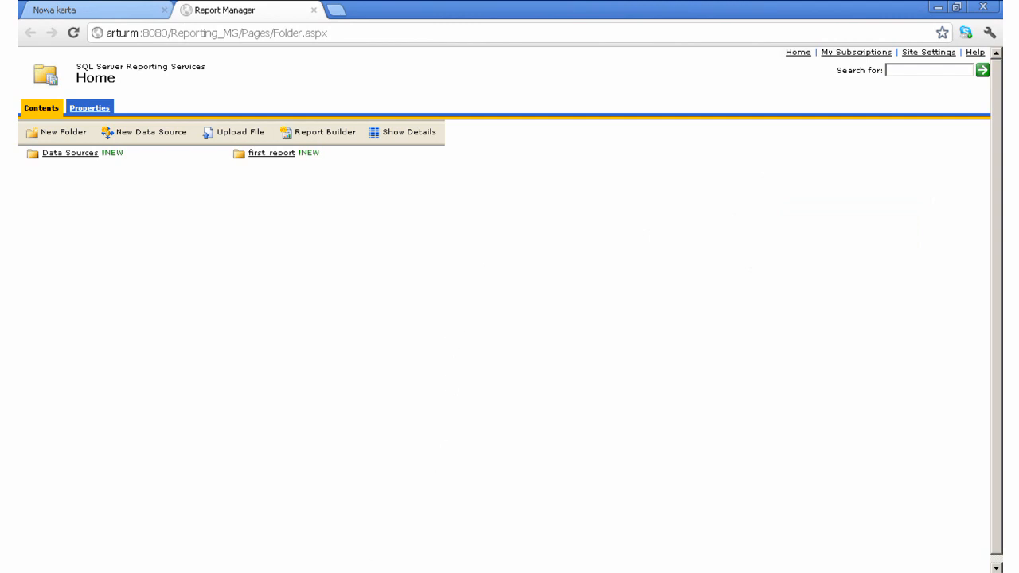
{"action": "key", "text": "alt+Tab"}
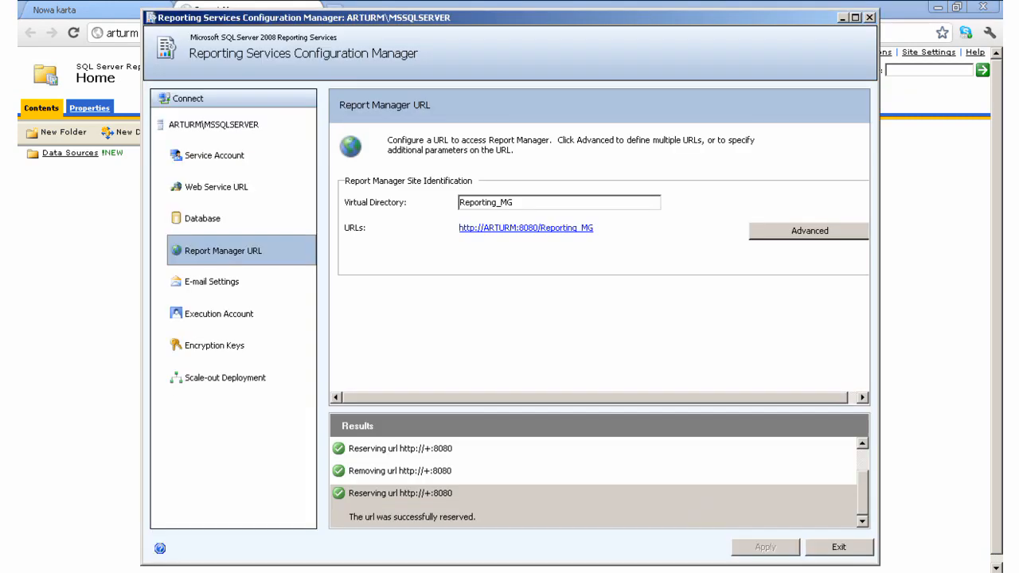
Set the Report Server web service virtual directory to Reports, apply it, and test the web service URL.
{"action": "left_click", "coordinate": [237, 187]}
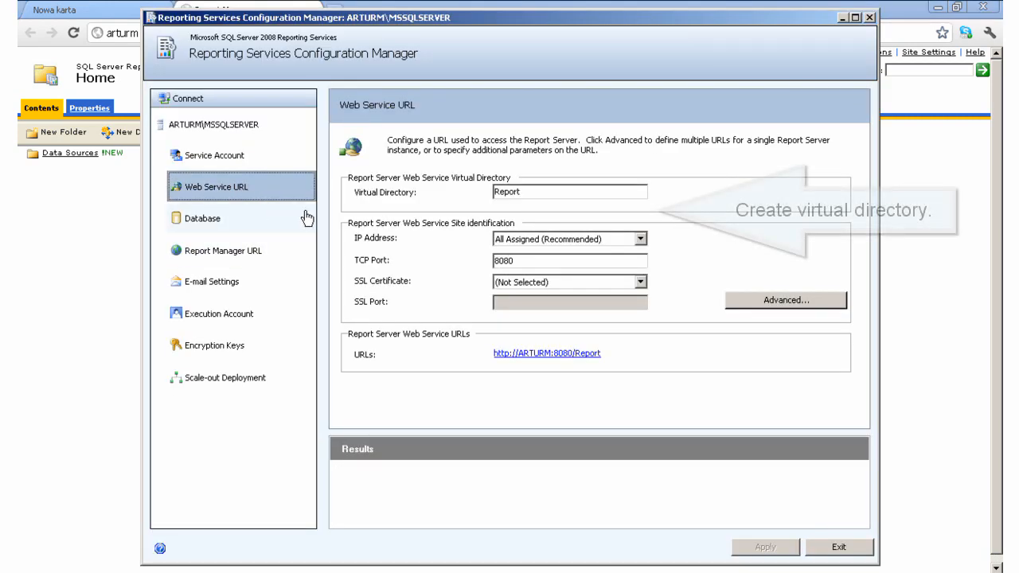
{"action": "left_click", "coordinate": [531, 192]}
{"action": "type", "text": "s"}
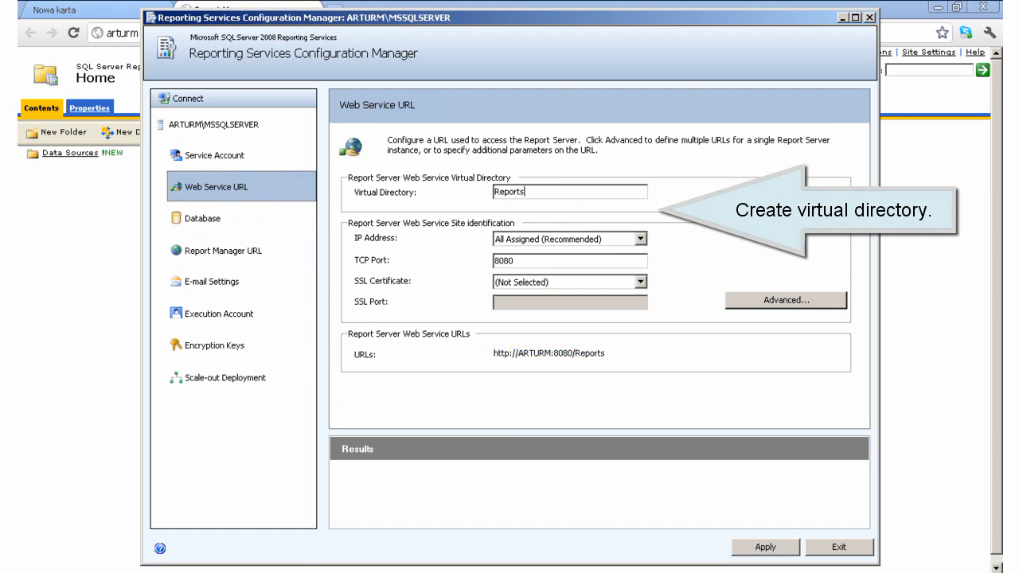
{"action": "left_click", "coordinate": [763, 547]}
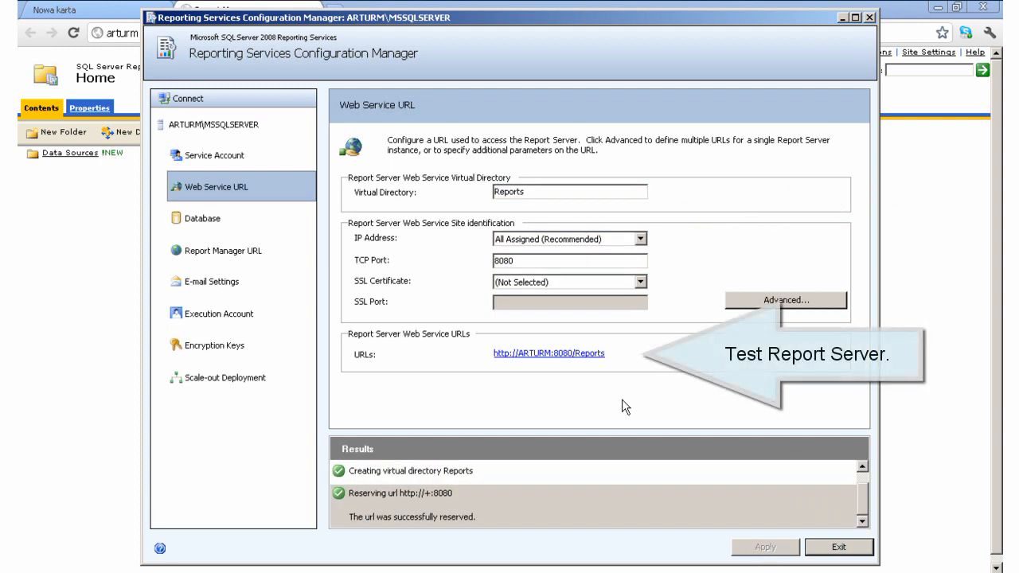
{"action": "left_click", "coordinate": [562, 355]}
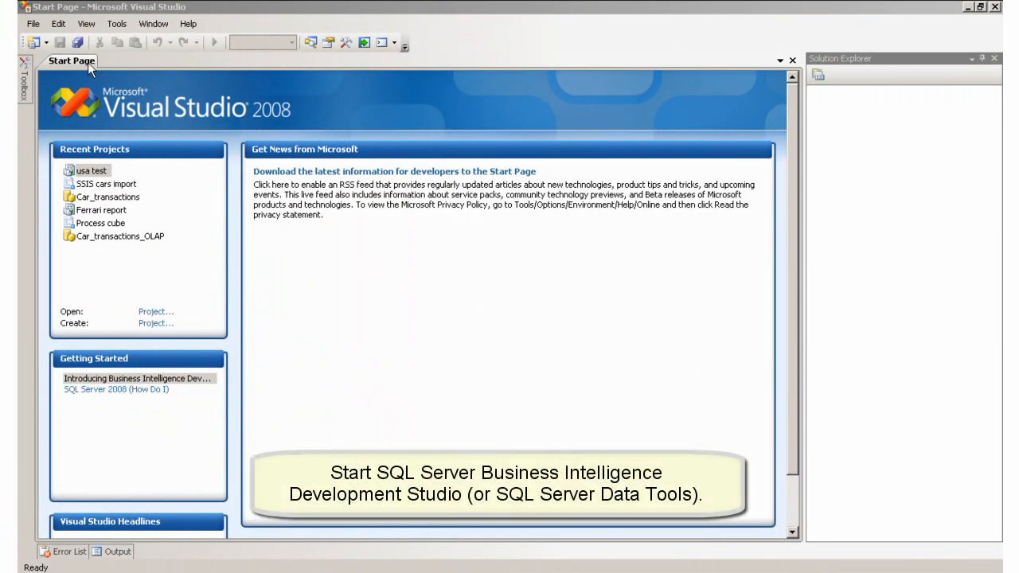
Create a Business Intelligence project named first_report from the Report Server Project Wizard template.
{"action": "left_click", "coordinate": [33, 24]}
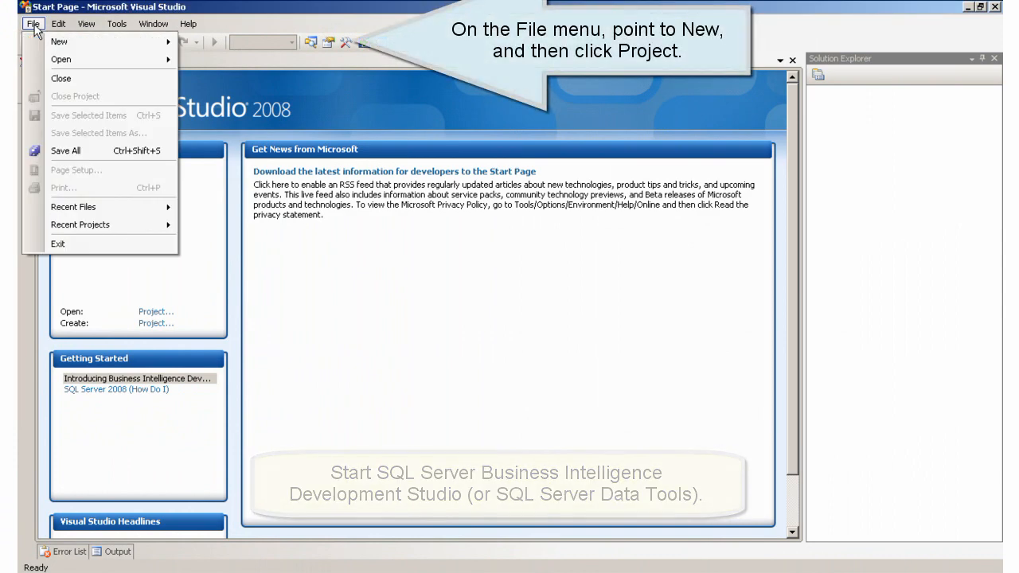
{"action": "mouse_move", "coordinate": [56, 44]}
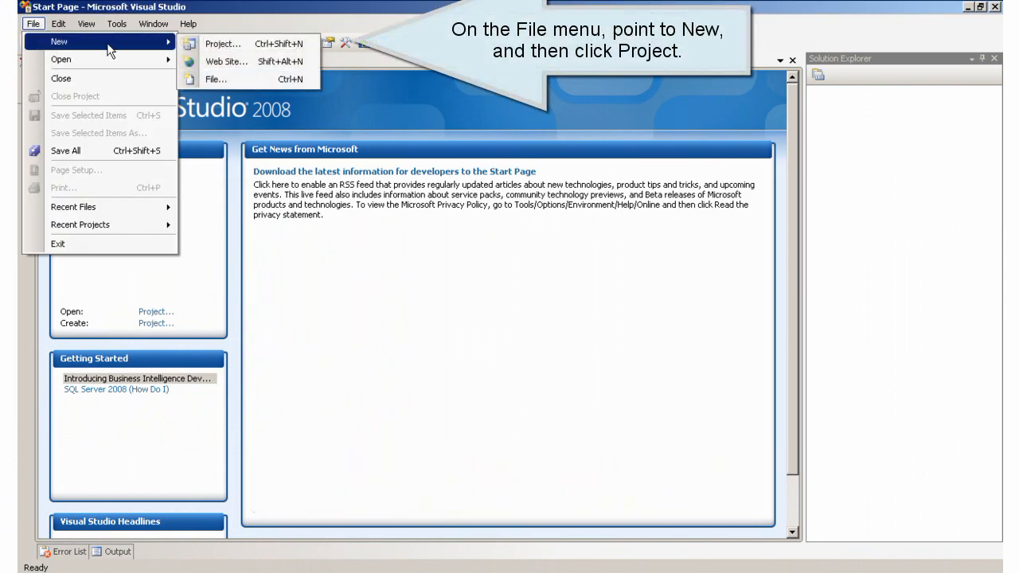
{"action": "left_click", "coordinate": [213, 46]}
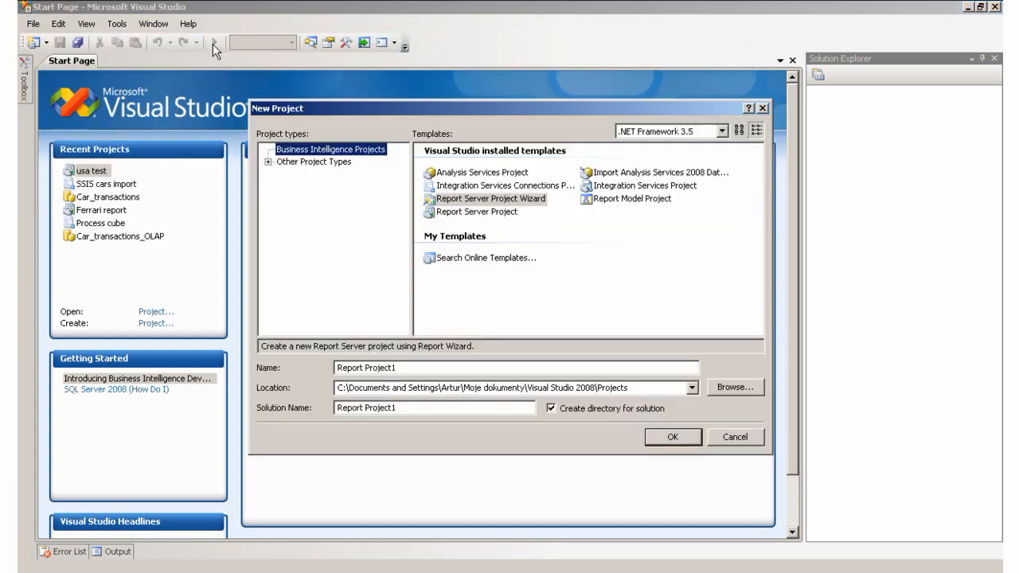
{"action": "left_click", "coordinate": [481, 202]}
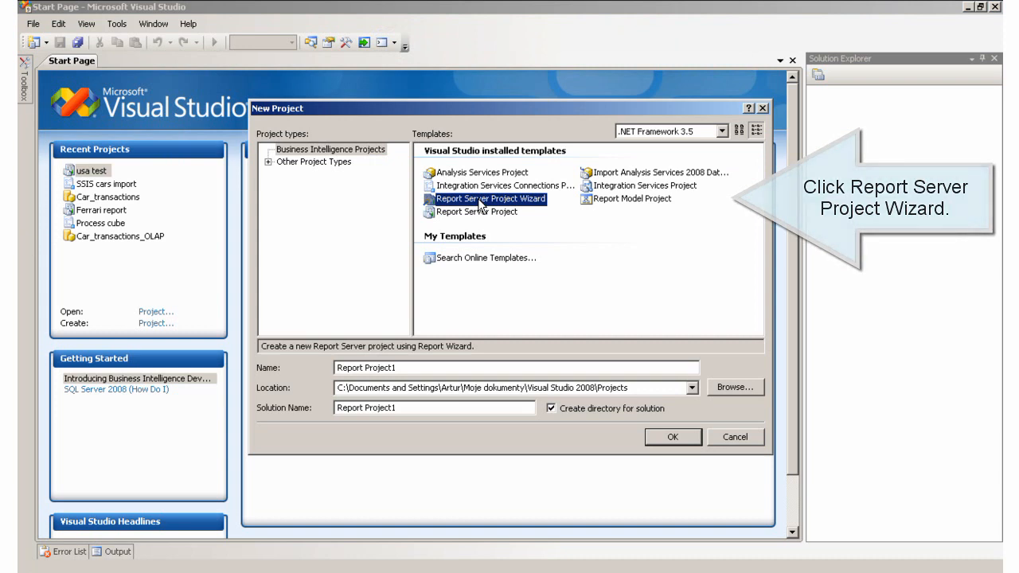
{"action": "key", "text": "Tab"}
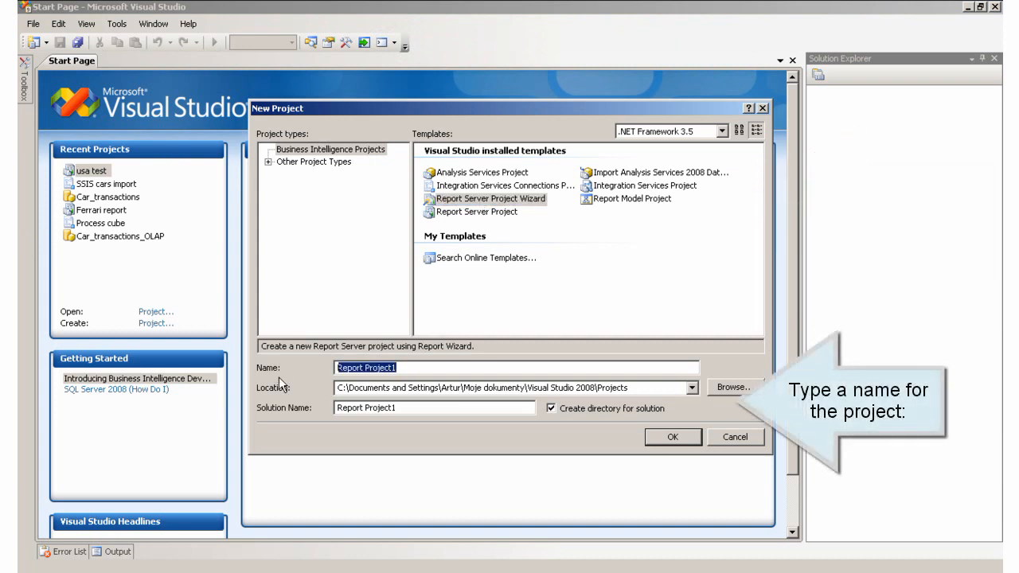
{"action": "type", "text": "firs"}
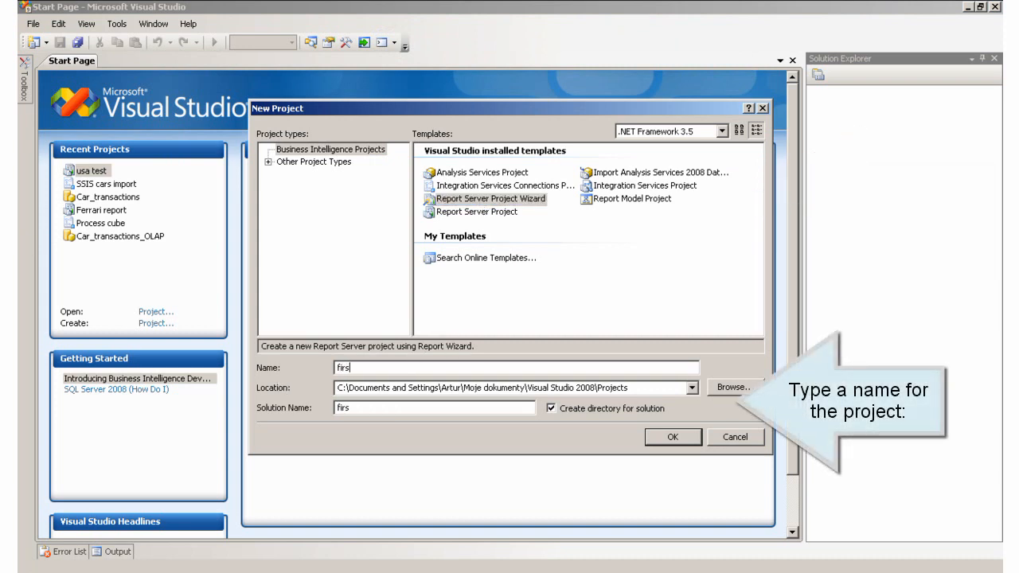
{"action": "type", "text": "t_report"}
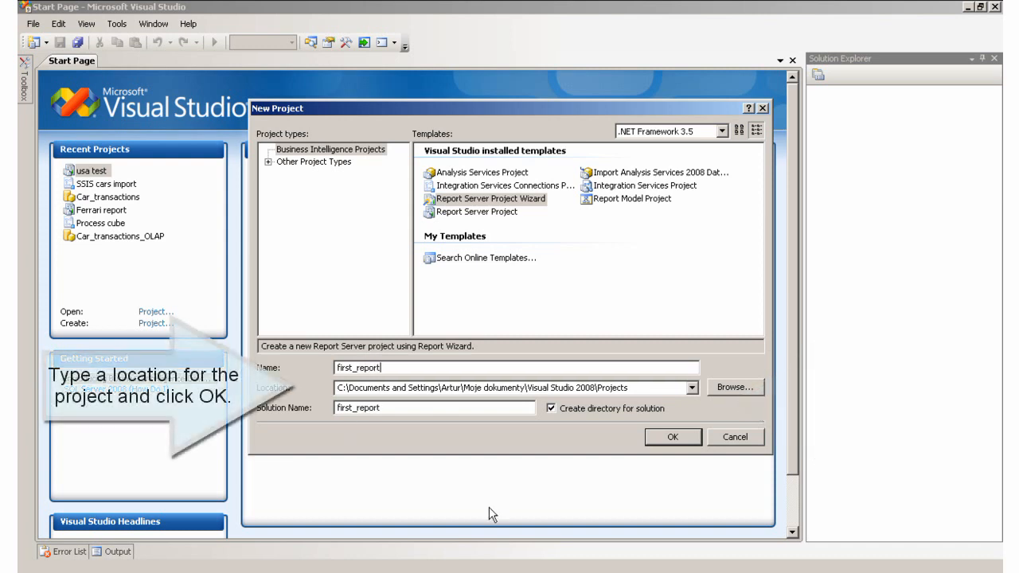
{"action": "left_click", "coordinate": [672, 437]}
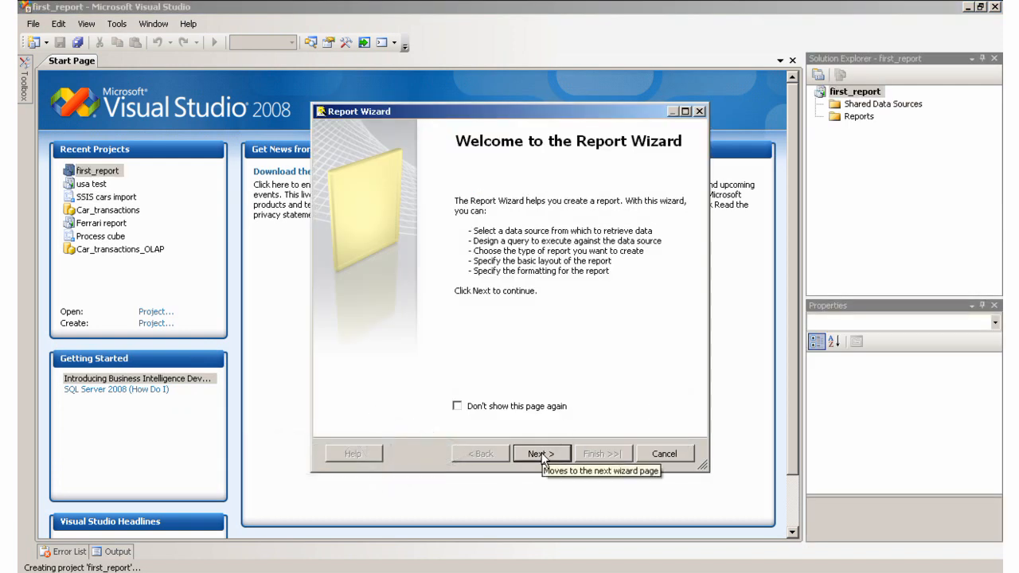
Connect the report's new data source to the car_transactions database on server ARTURM, test the connection and accept it.
{"action": "left_click", "coordinate": [541, 454]}
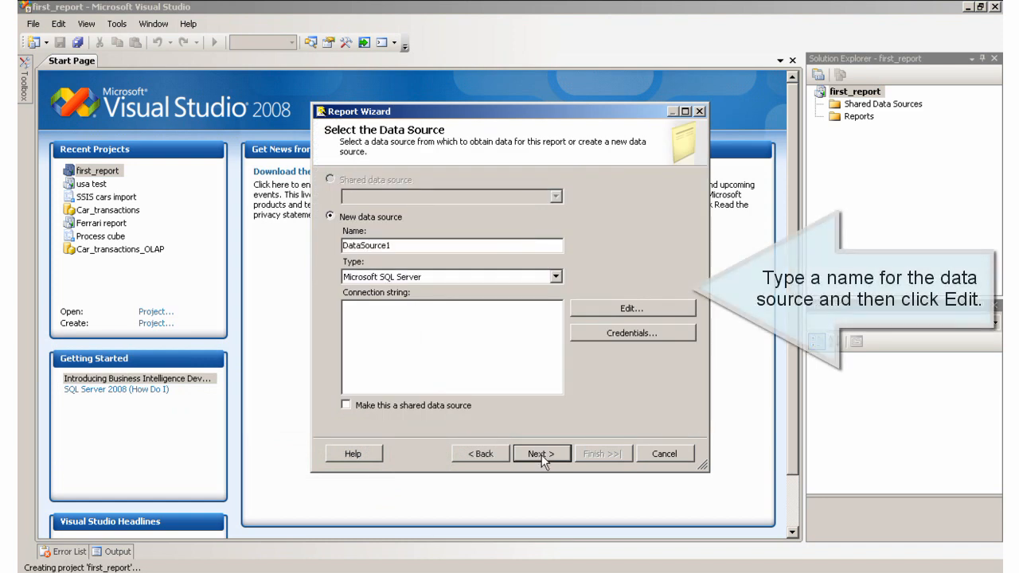
{"action": "left_click", "coordinate": [620, 308]}
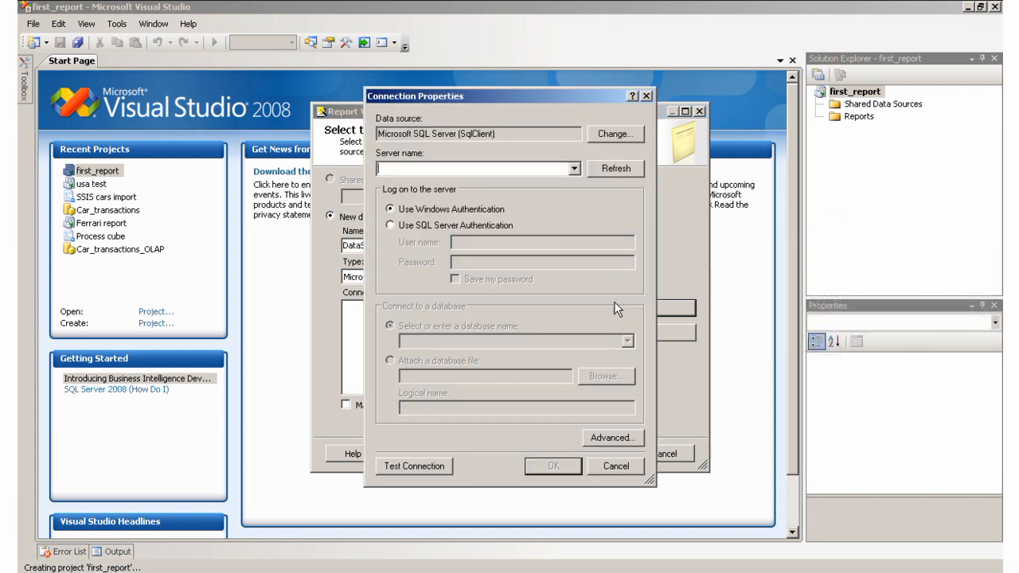
{"action": "left_click", "coordinate": [573, 168]}
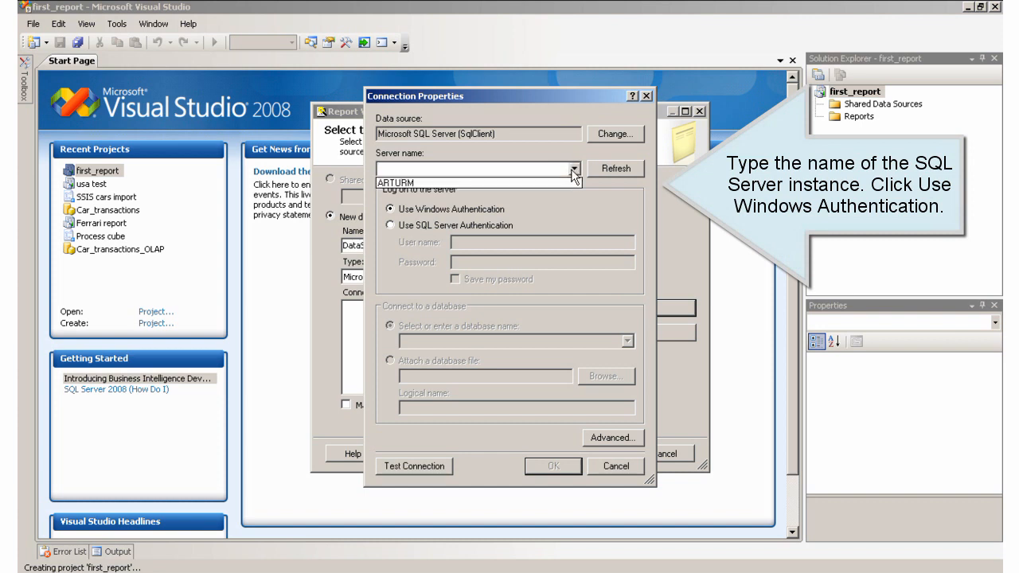
{"action": "left_click", "coordinate": [554, 183]}
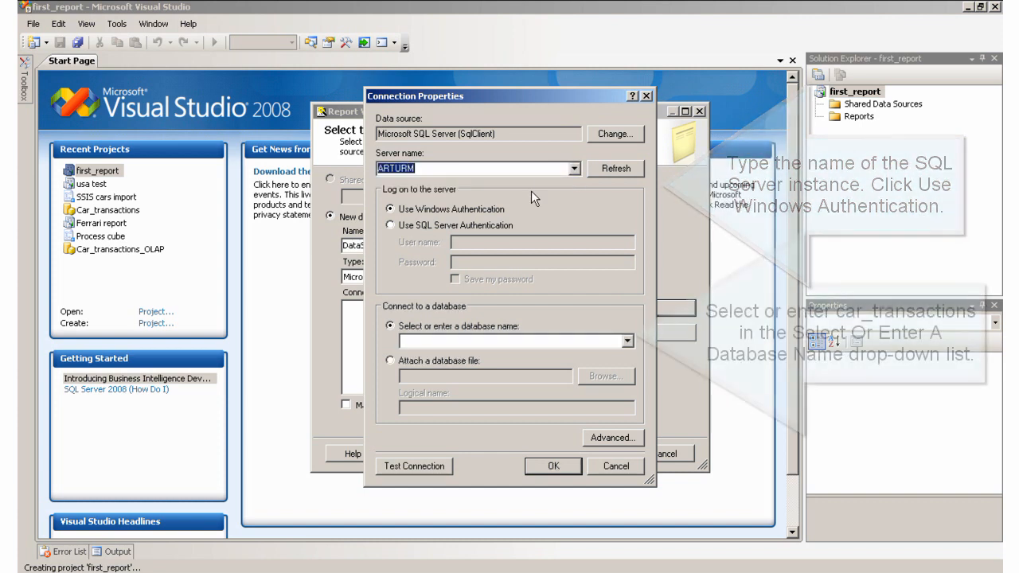
{"action": "left_click", "coordinate": [627, 341]}
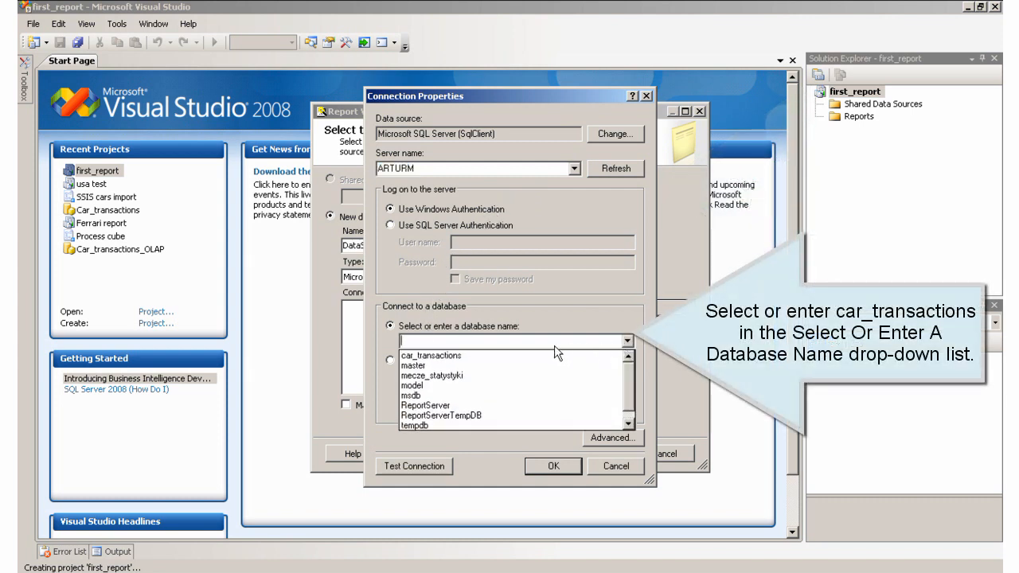
{"action": "left_click", "coordinate": [513, 355]}
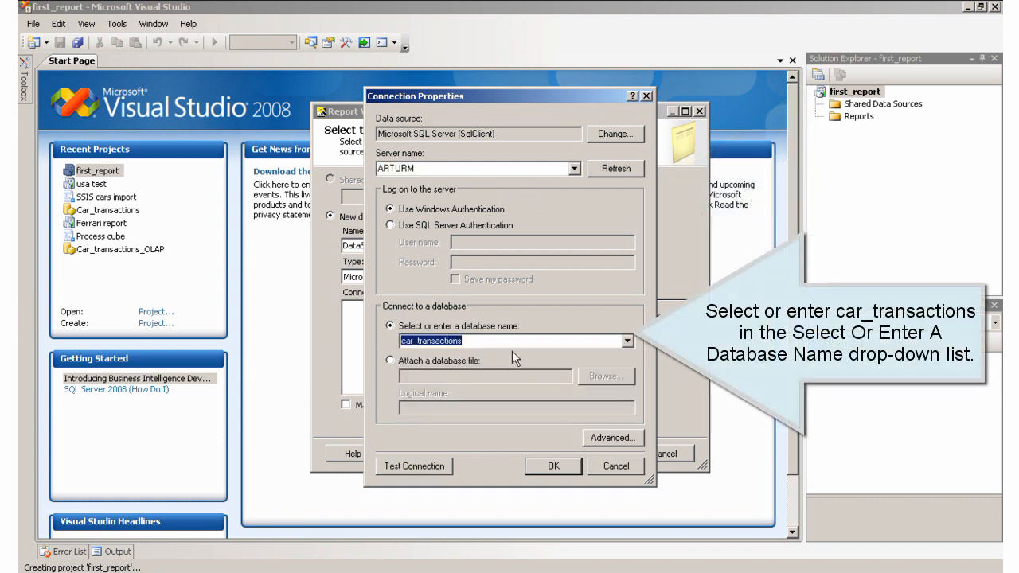
{"action": "left_click", "coordinate": [426, 471]}
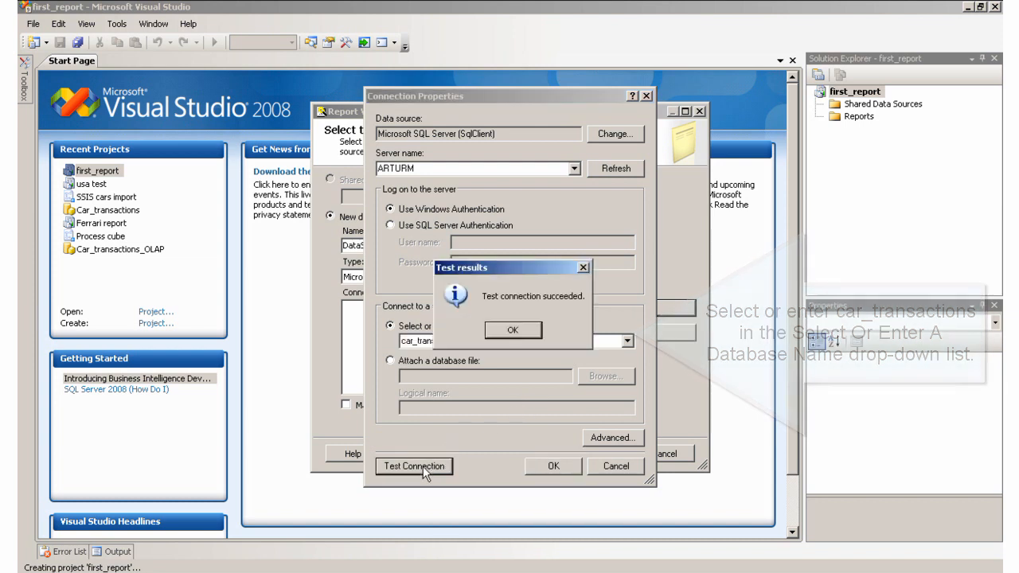
{"action": "left_click", "coordinate": [518, 336]}
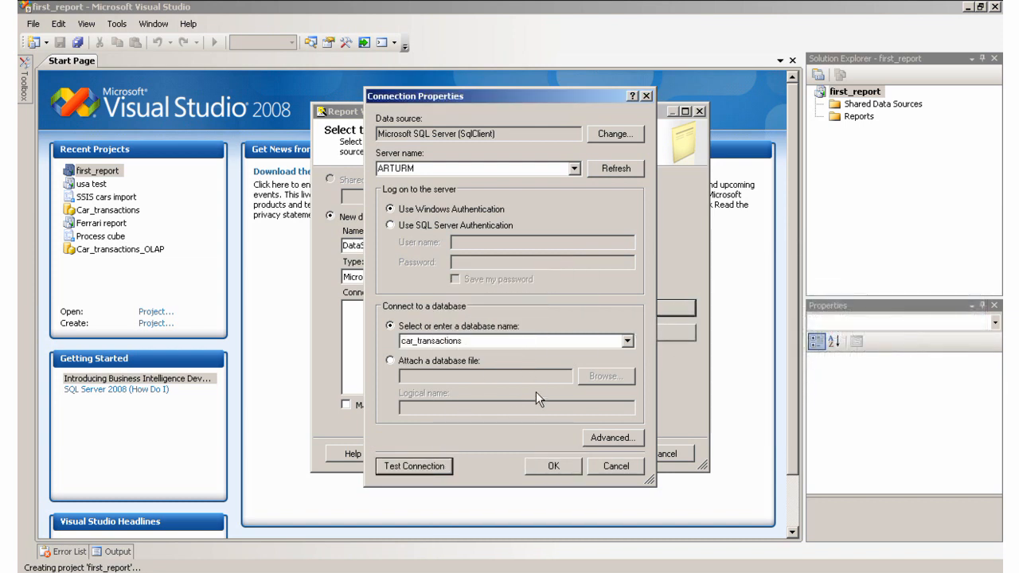
{"action": "left_click", "coordinate": [554, 465]}
{"action": "left_click", "coordinate": [551, 453]}
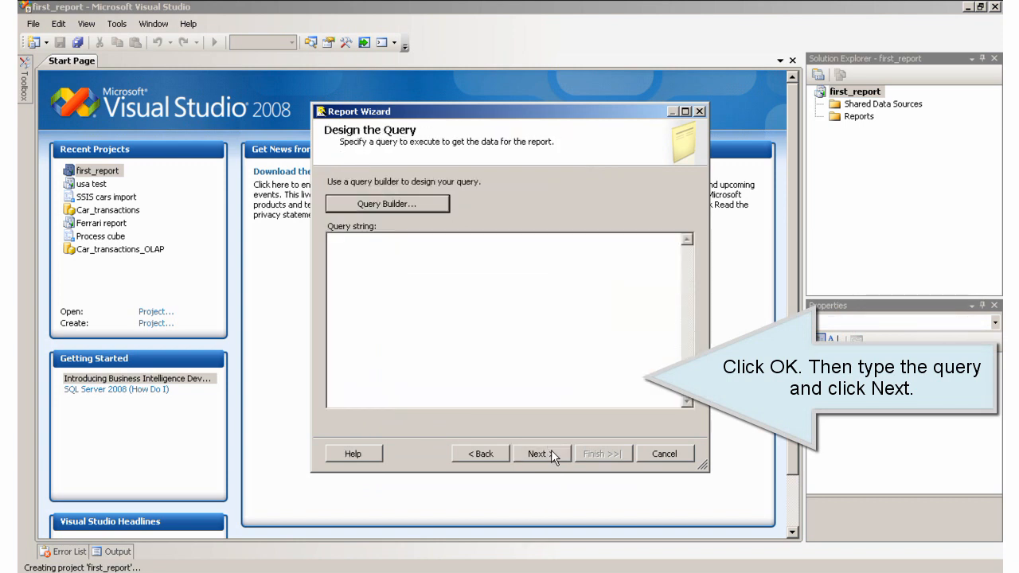
Enter the report query SELECT * FROM cars and continue to the report type.
{"action": "left_click", "coordinate": [423, 275]}
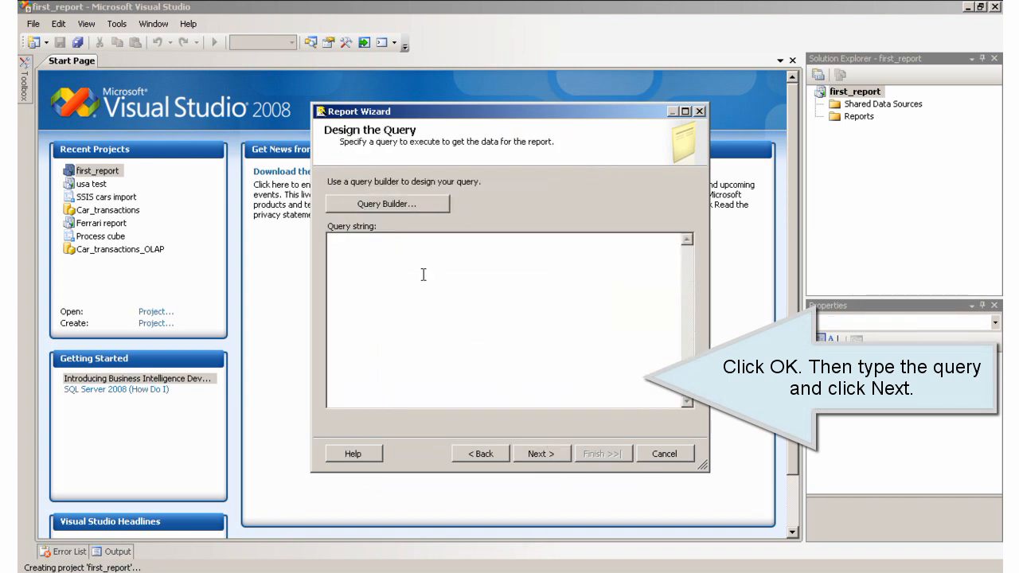
{"action": "type", "text": "SELECT * FROM"}
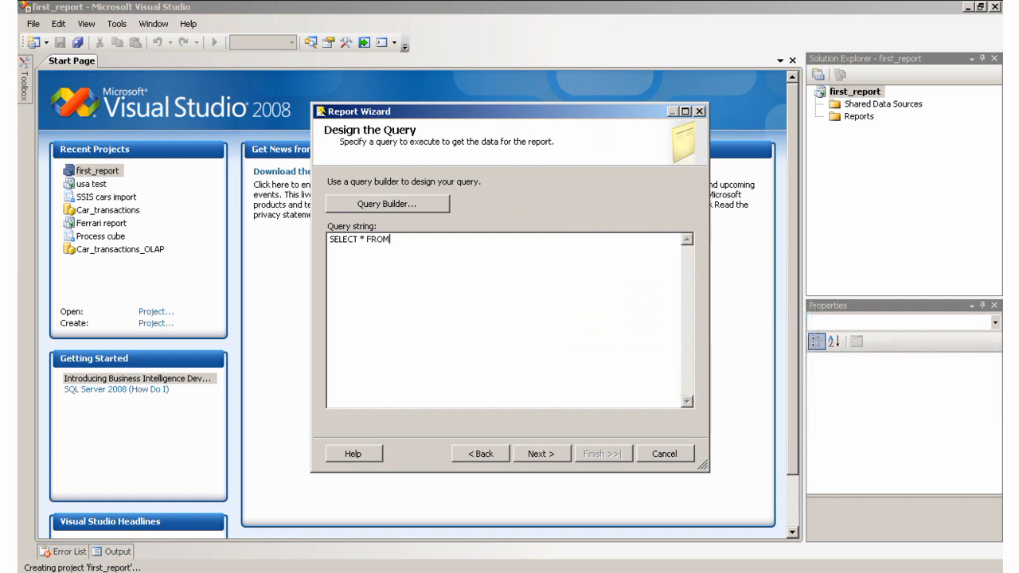
{"action": "type", "text": " cars"}
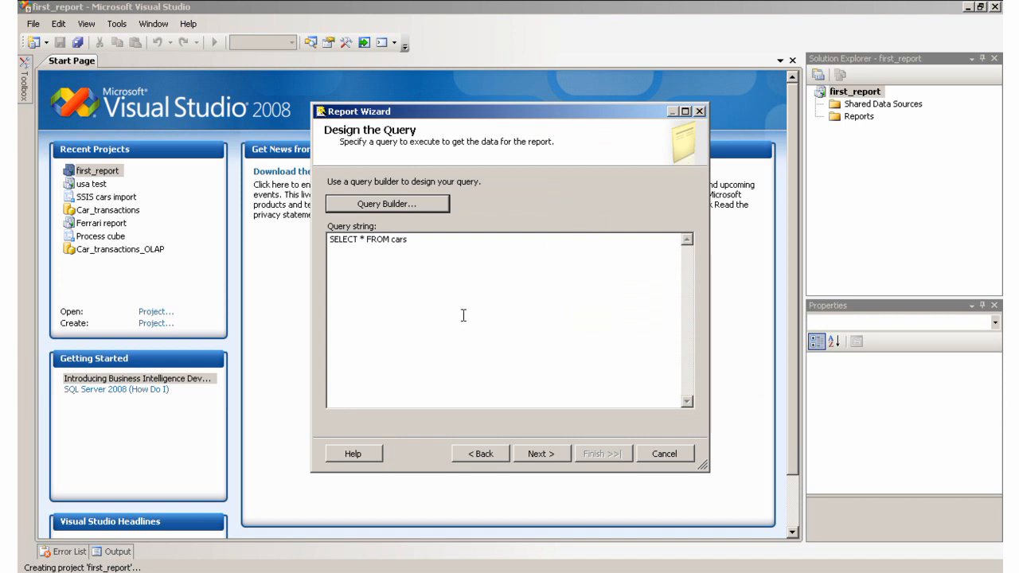
{"action": "left_click", "coordinate": [542, 459]}
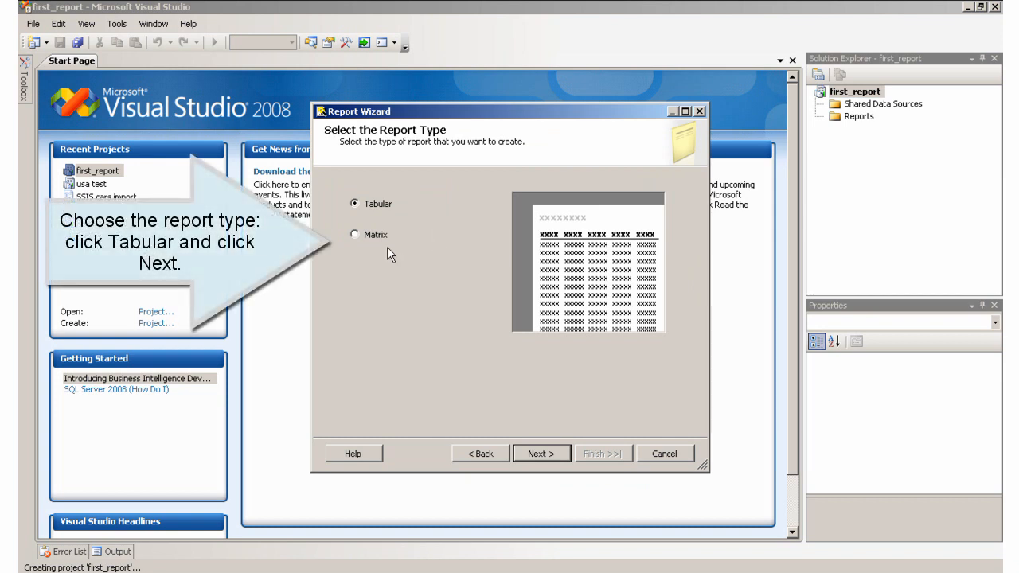
Compare the Matrix and Tabular report types, choose Tabular and continue to the table design.
{"action": "left_click", "coordinate": [356, 236]}
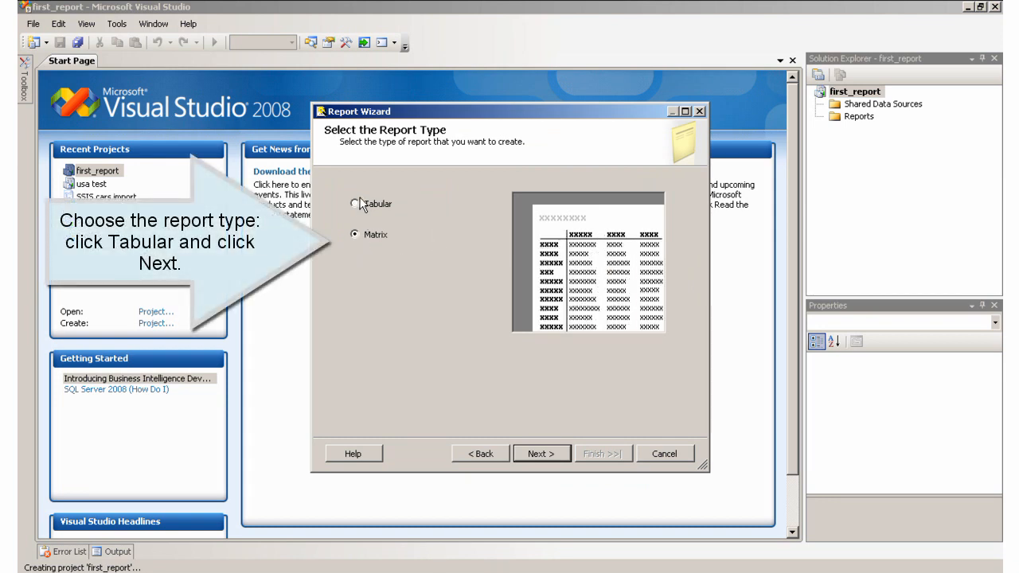
{"action": "left_click", "coordinate": [355, 203]}
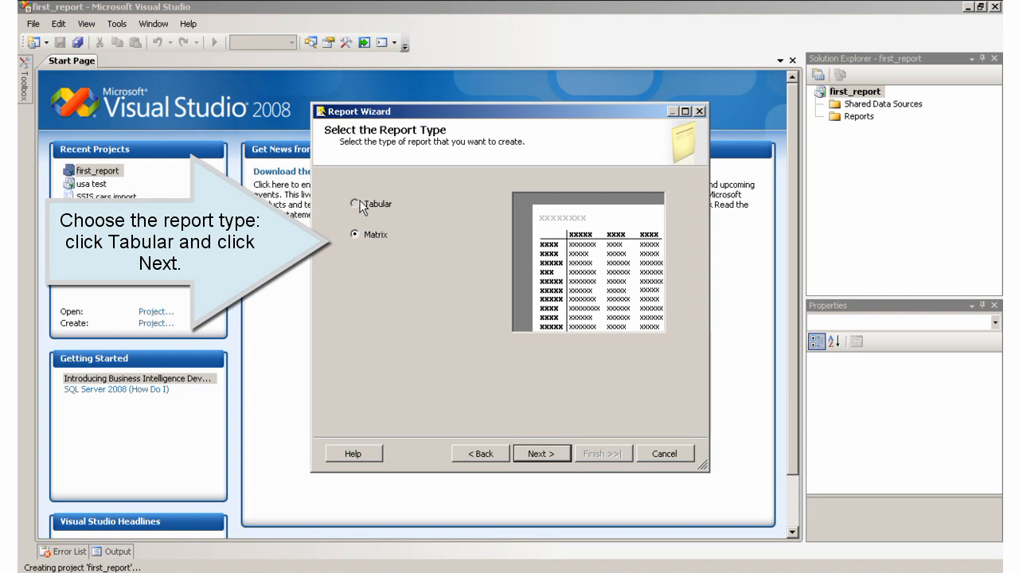
{"action": "left_click", "coordinate": [542, 456]}
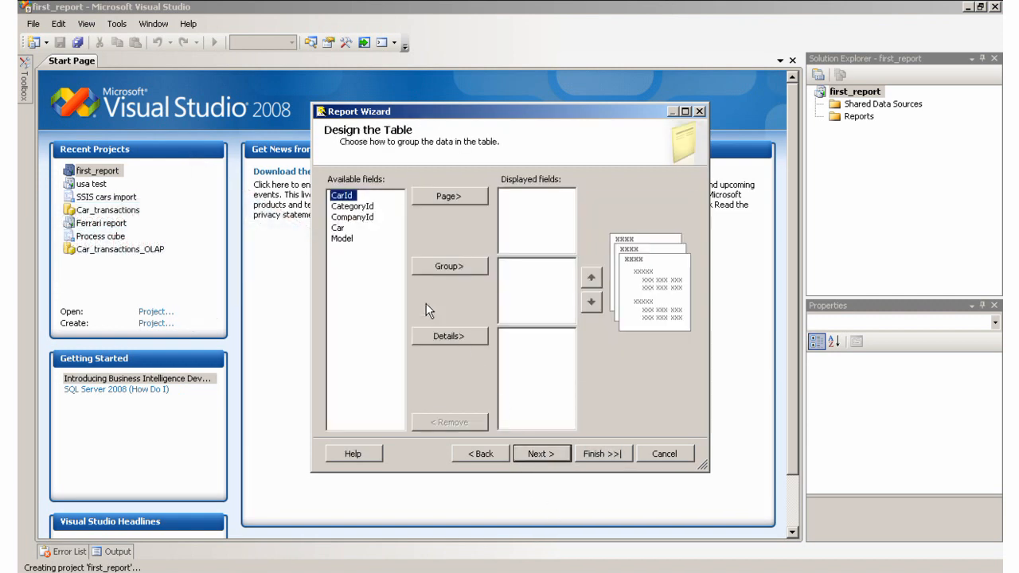
Add the Car and Model fields to the table's Details section and continue to the table style.
{"action": "left_click", "coordinate": [339, 228]}
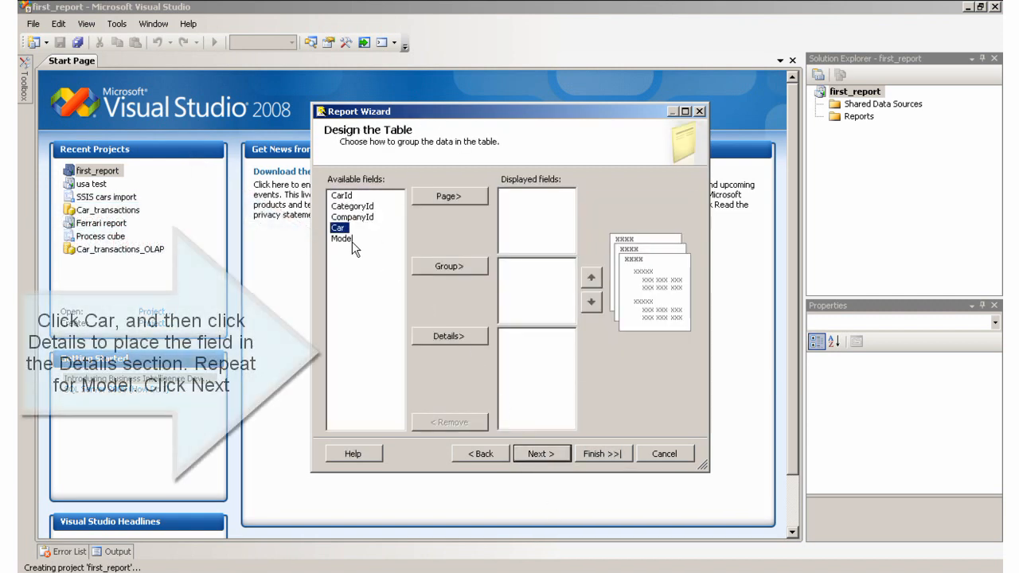
{"action": "left_click", "coordinate": [461, 339]}
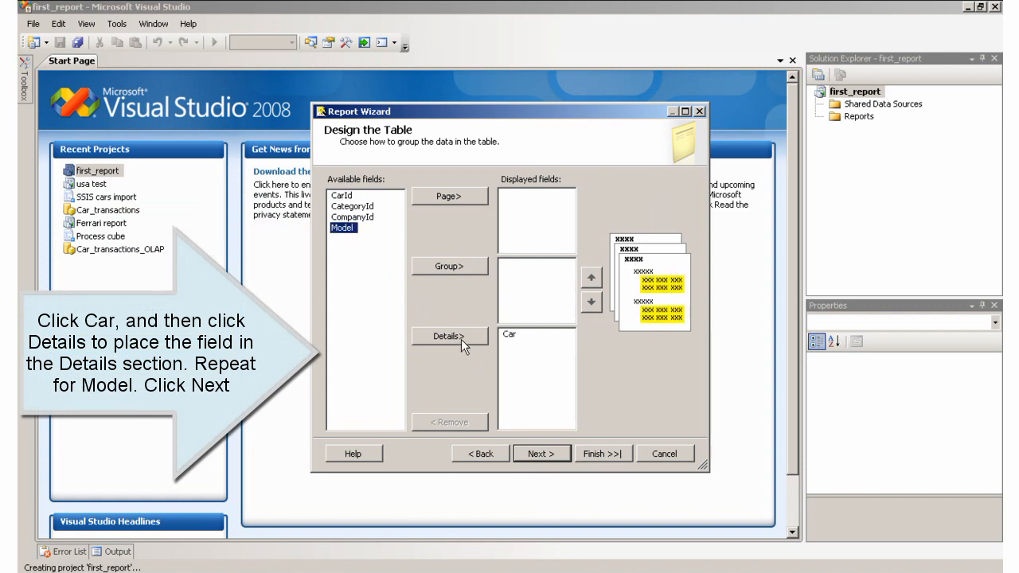
{"action": "left_click", "coordinate": [461, 339]}
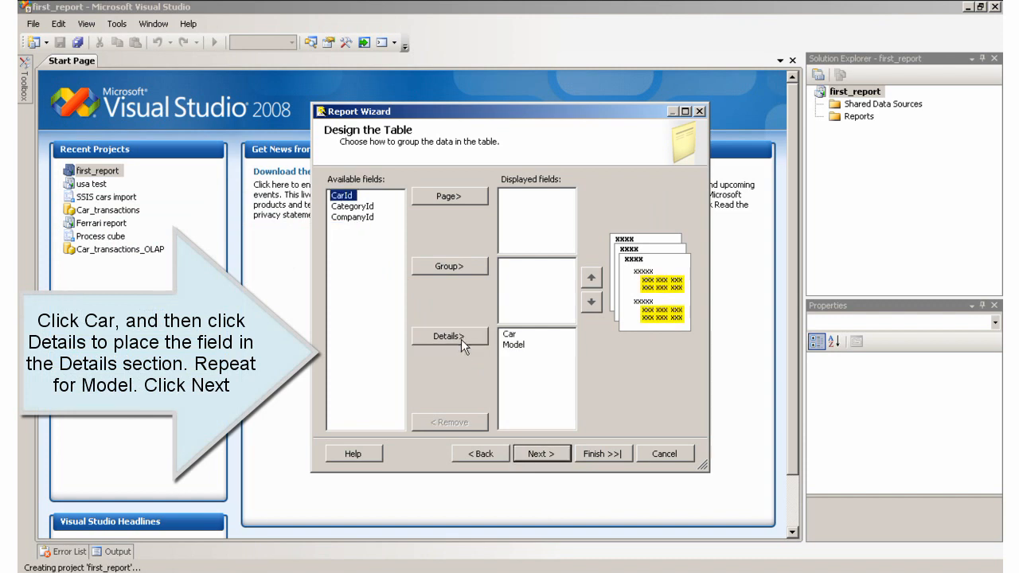
{"action": "left_click", "coordinate": [544, 459]}
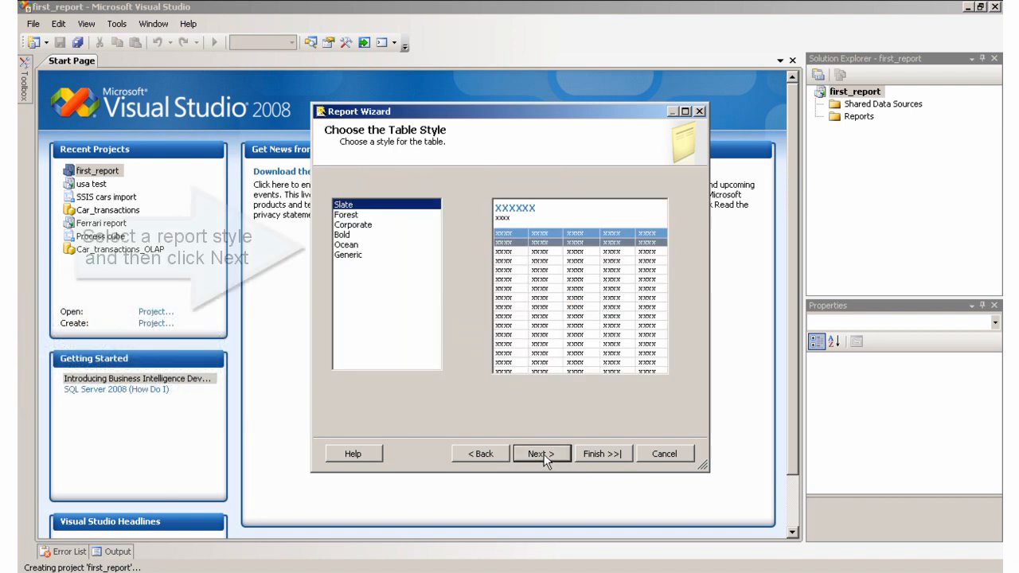
Preview the Forest, Corporate, Bold, Ocean and Generic table styles, choose Slate and continue to the deployment location.
{"action": "left_click", "coordinate": [360, 215]}
{"action": "left_click", "coordinate": [356, 226]}
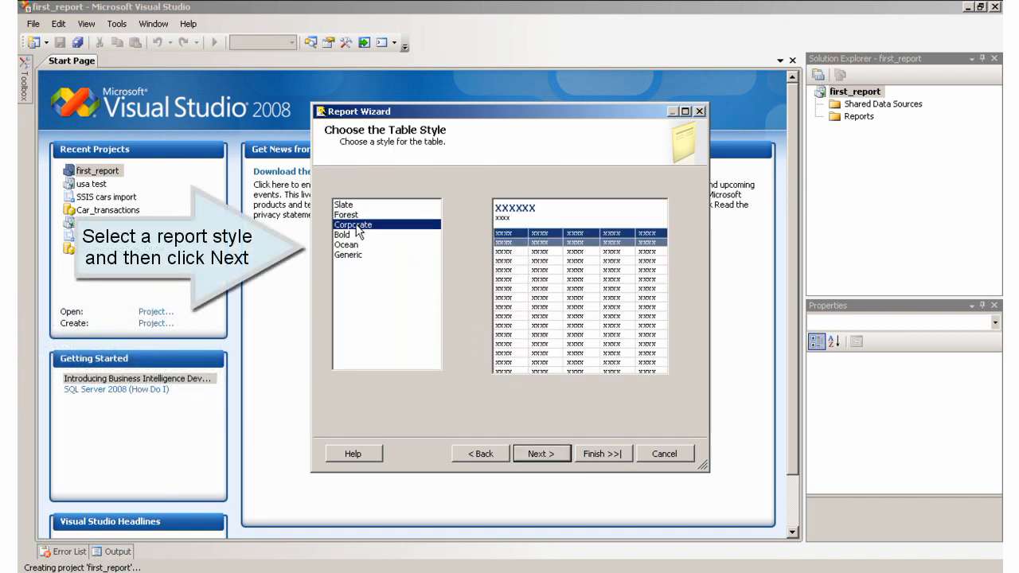
{"action": "left_click", "coordinate": [348, 235]}
{"action": "left_click", "coordinate": [345, 246]}
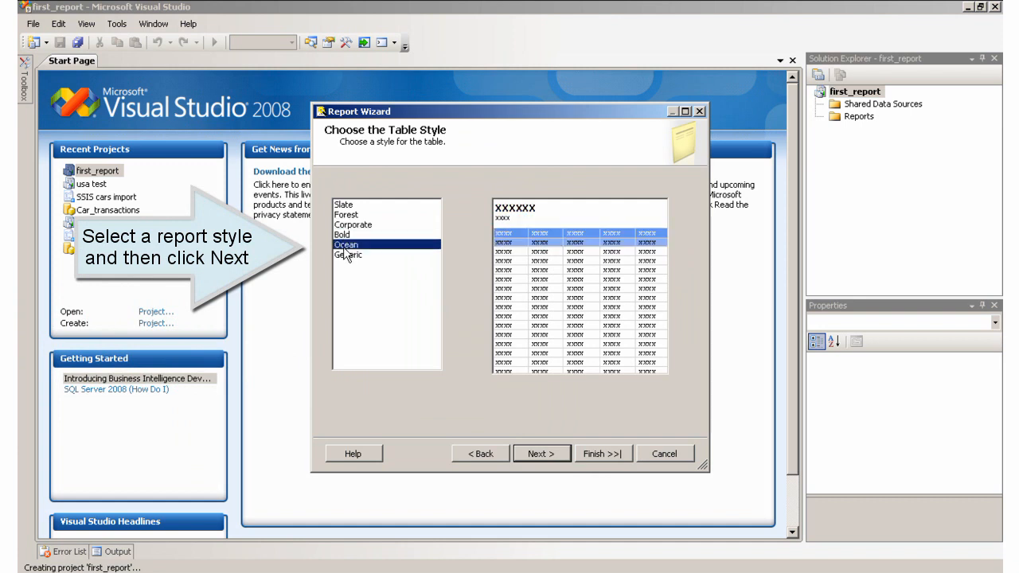
{"action": "left_click", "coordinate": [348, 257]}
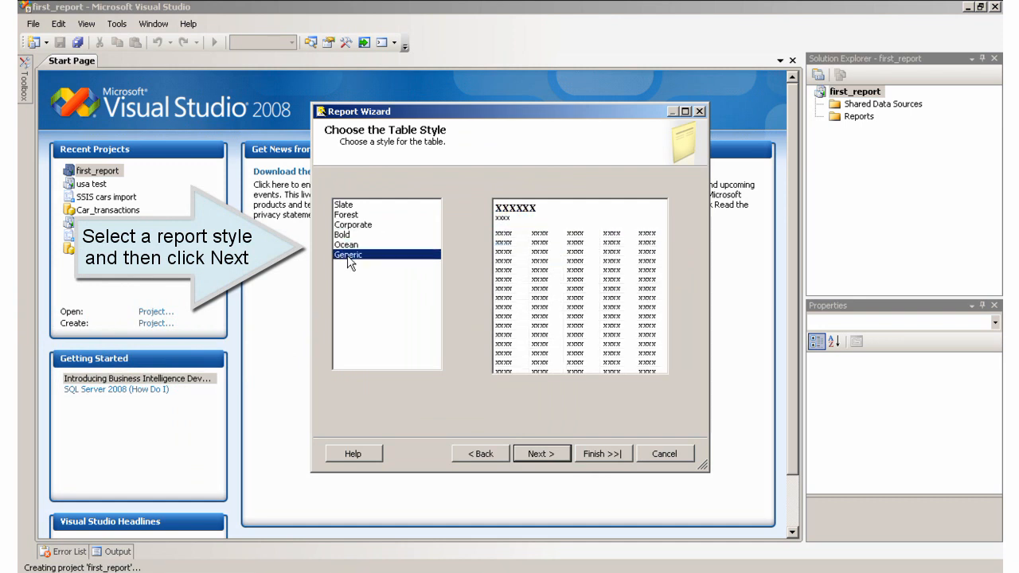
{"action": "left_click", "coordinate": [356, 206]}
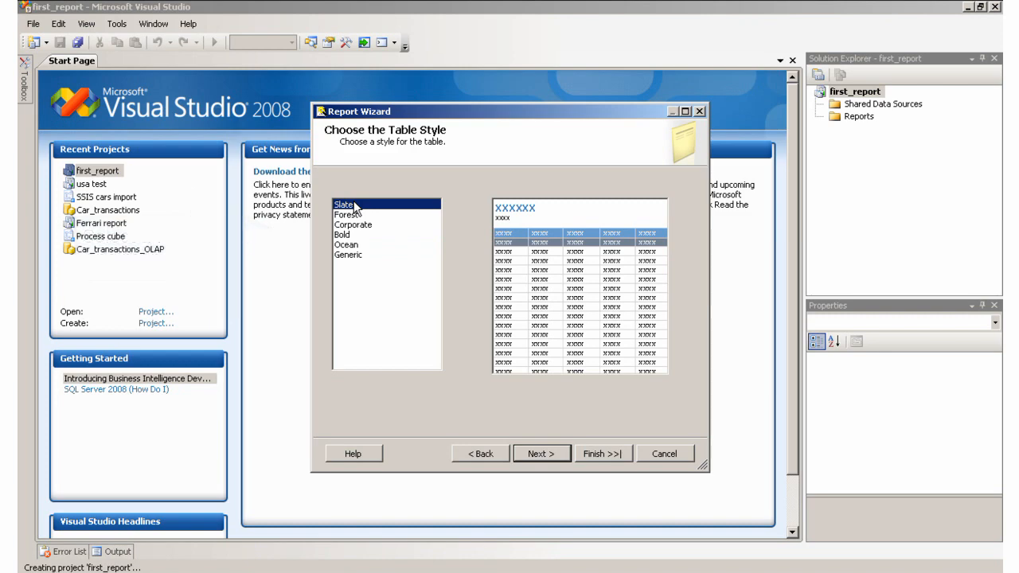
{"action": "left_click", "coordinate": [539, 454]}
{"action": "left_click_drag", "start_coordinate": [414, 116], "coordinate": [237, 117]}
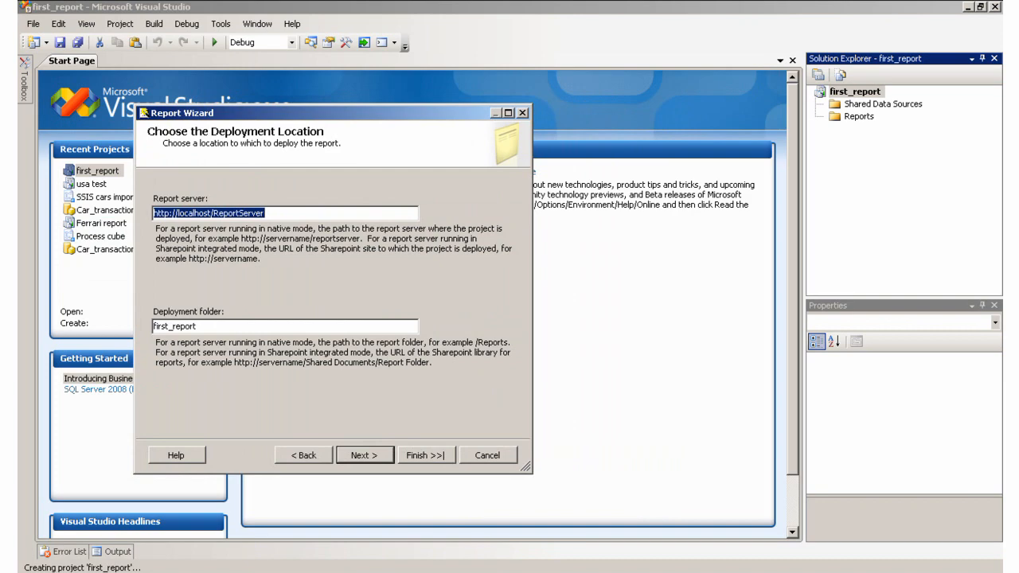
{"action": "key", "text": "alt+Tab"}
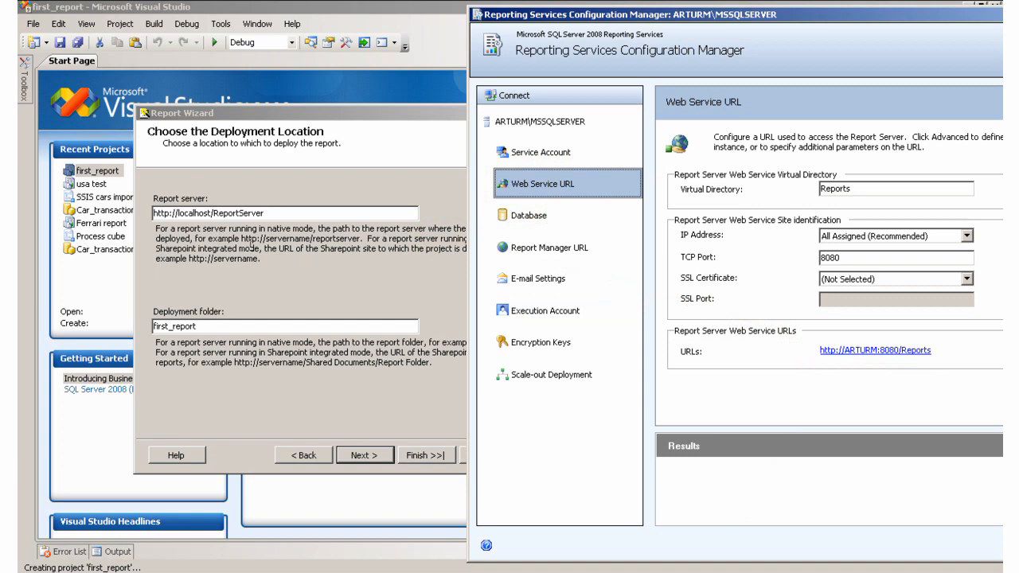
{"action": "left_click", "coordinate": [178, 213]}
{"action": "left_click_drag", "start_coordinate": [179, 213], "coordinate": [284, 215]}
{"action": "type", "text": "ARTURM:8080"}
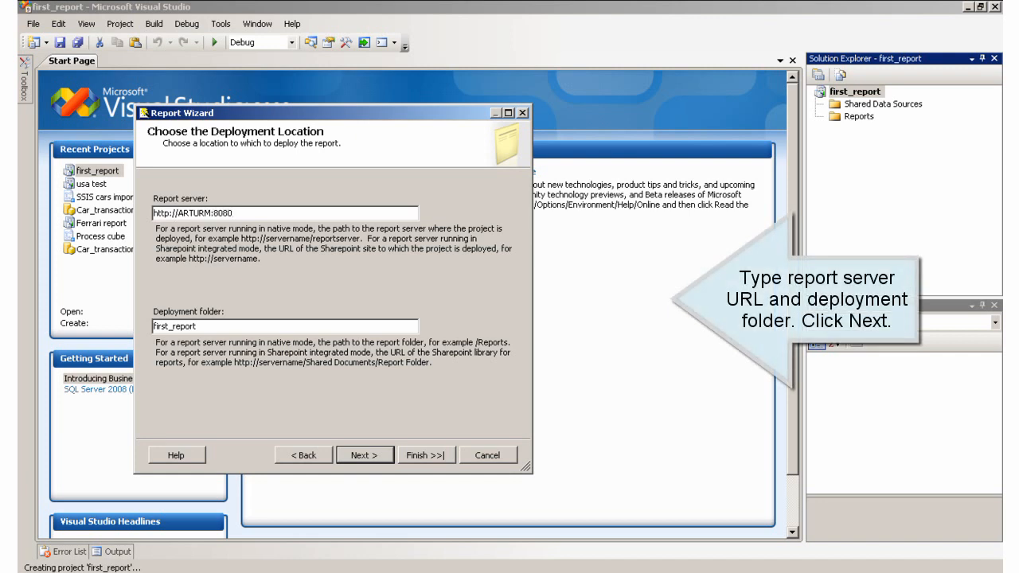
{"action": "type", "text": "/"}
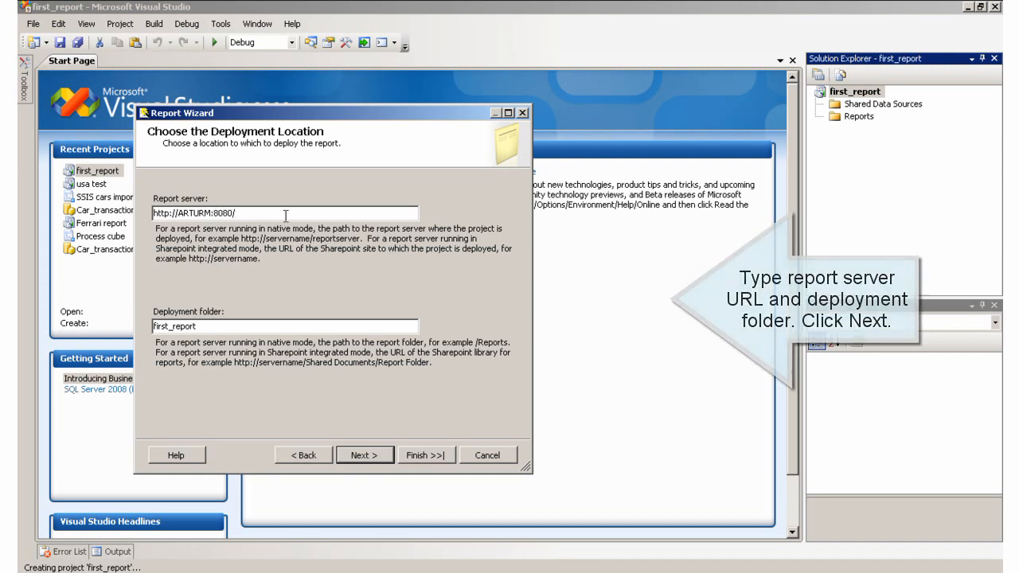
{"action": "type", "text": "Reports"}
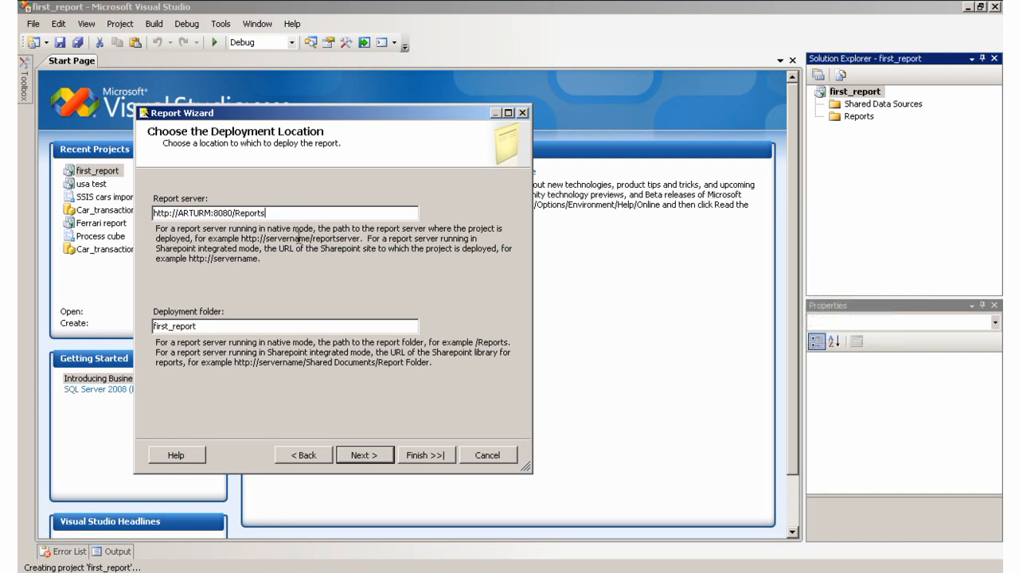
{"action": "left_click", "coordinate": [355, 464]}
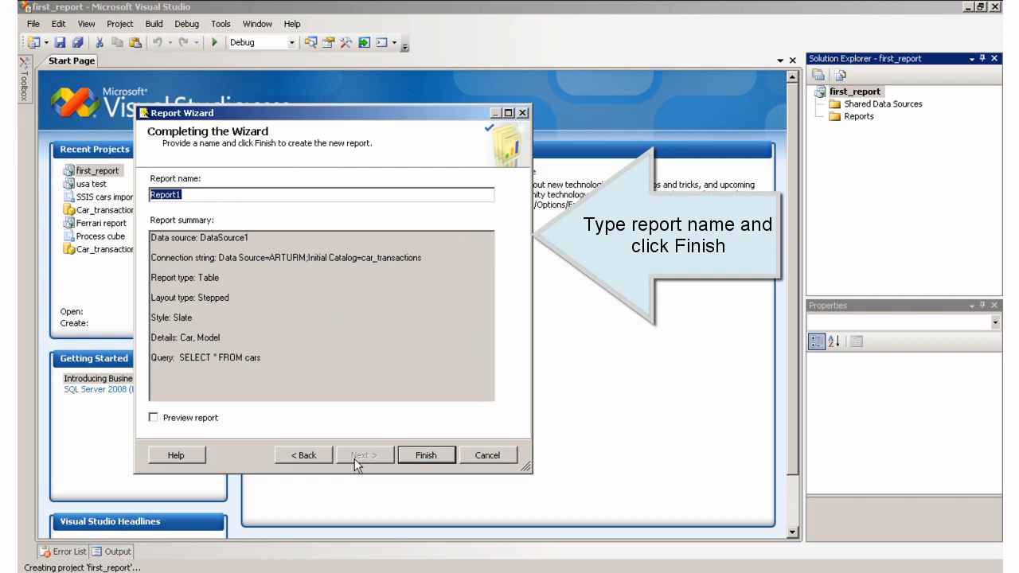
Finish the wizard with the report name Report1 and preview the generated report.
{"action": "left_click", "coordinate": [426, 459]}
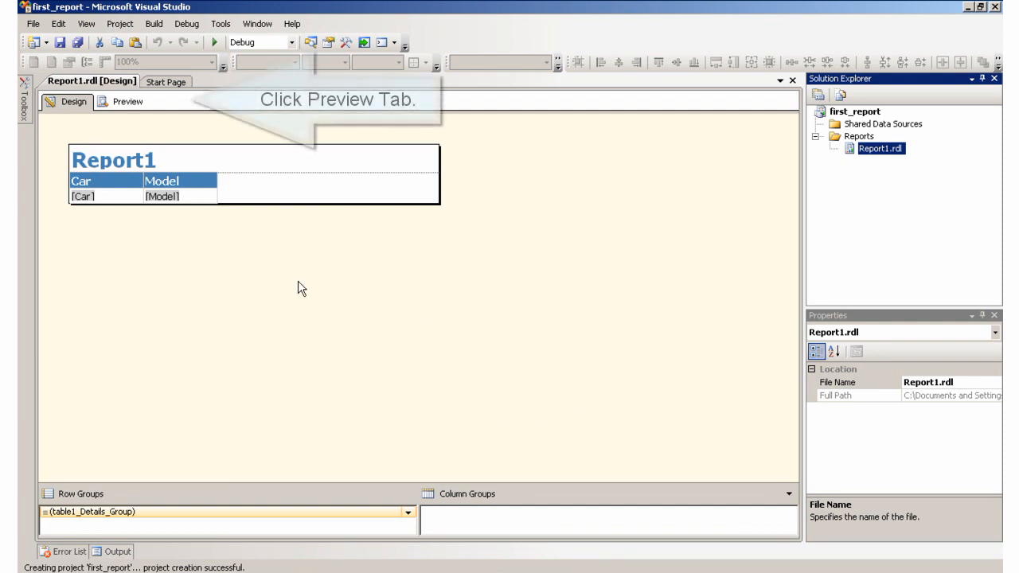
{"action": "left_click", "coordinate": [125, 104]}
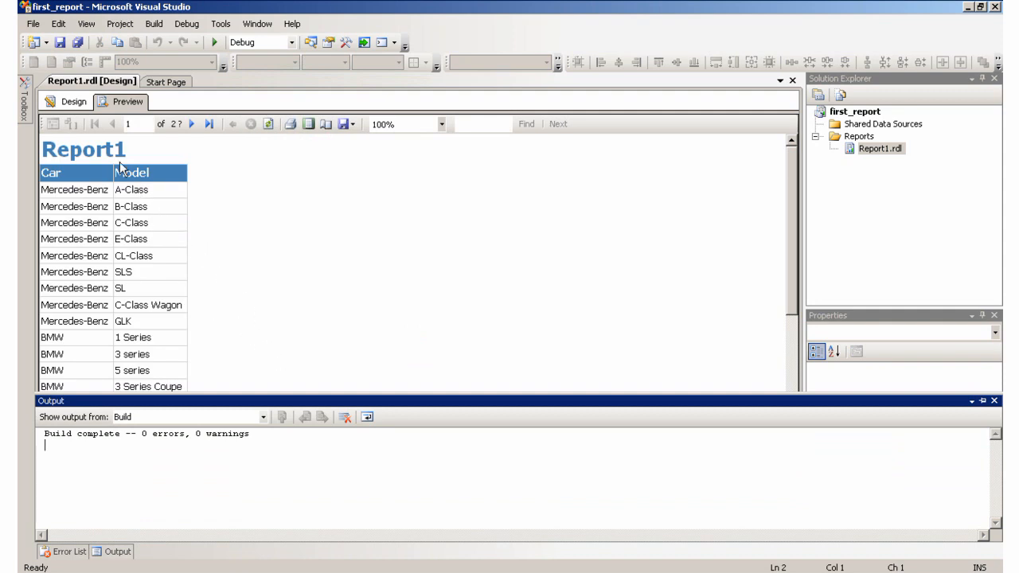
Widen the Car column to about double and the Model column to nearly the report's full width, and preview the report.
{"action": "left_click", "coordinate": [76, 102]}
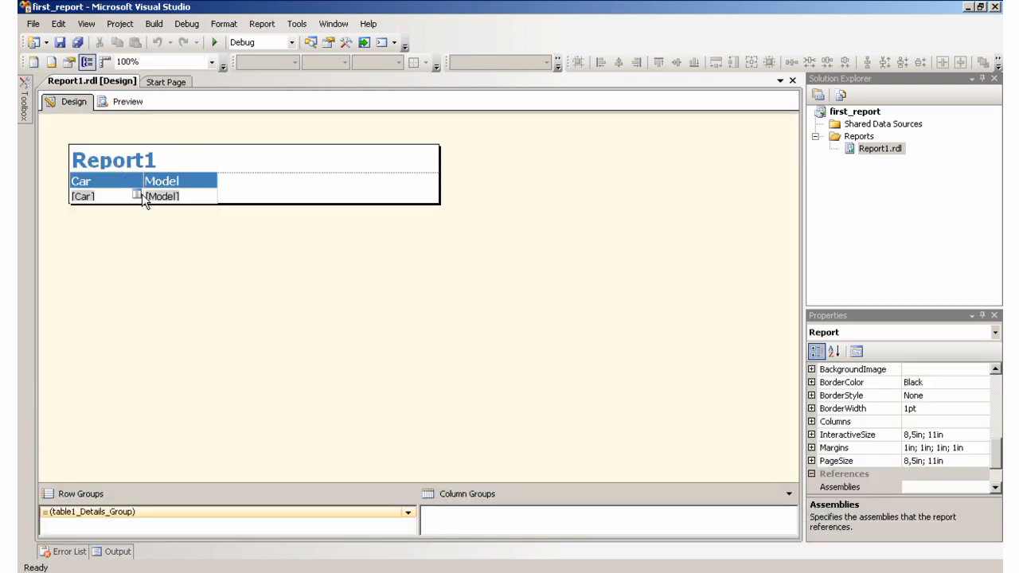
{"action": "left_click", "coordinate": [140, 176]}
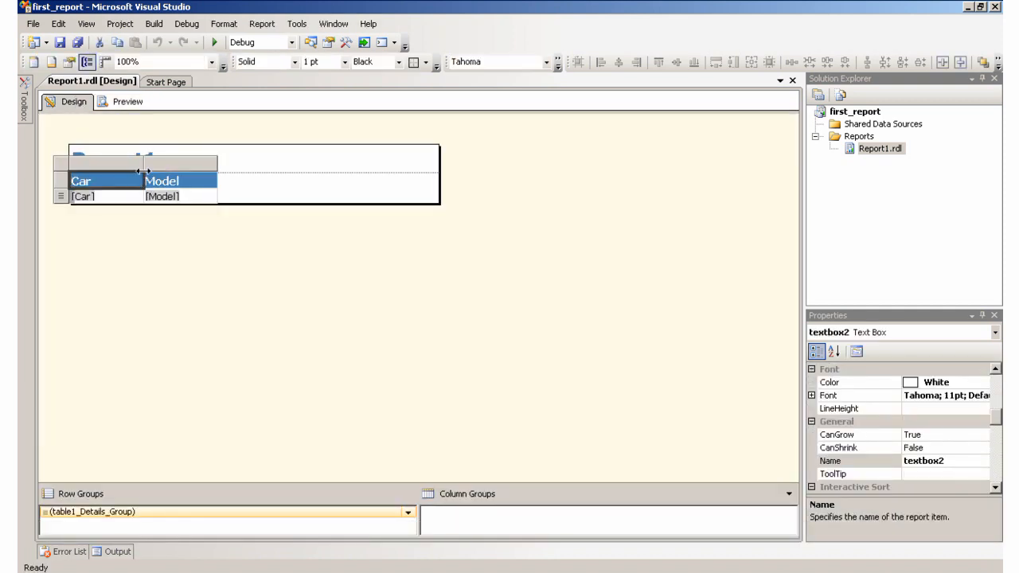
{"action": "left_click_drag", "start_coordinate": [143, 167], "coordinate": [213, 159]}
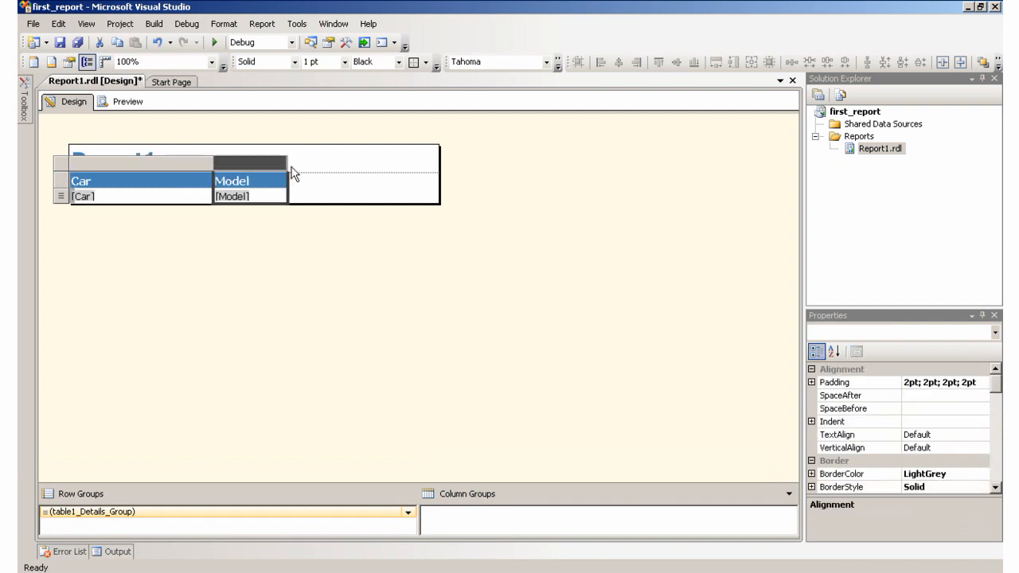
{"action": "left_click_drag", "start_coordinate": [285, 164], "coordinate": [427, 164]}
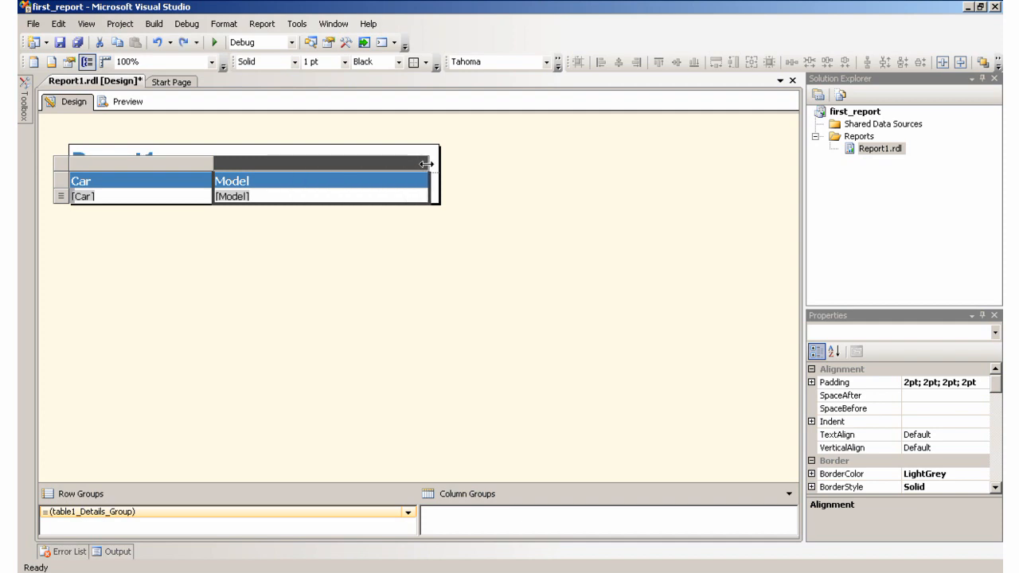
{"action": "left_click", "coordinate": [121, 101]}
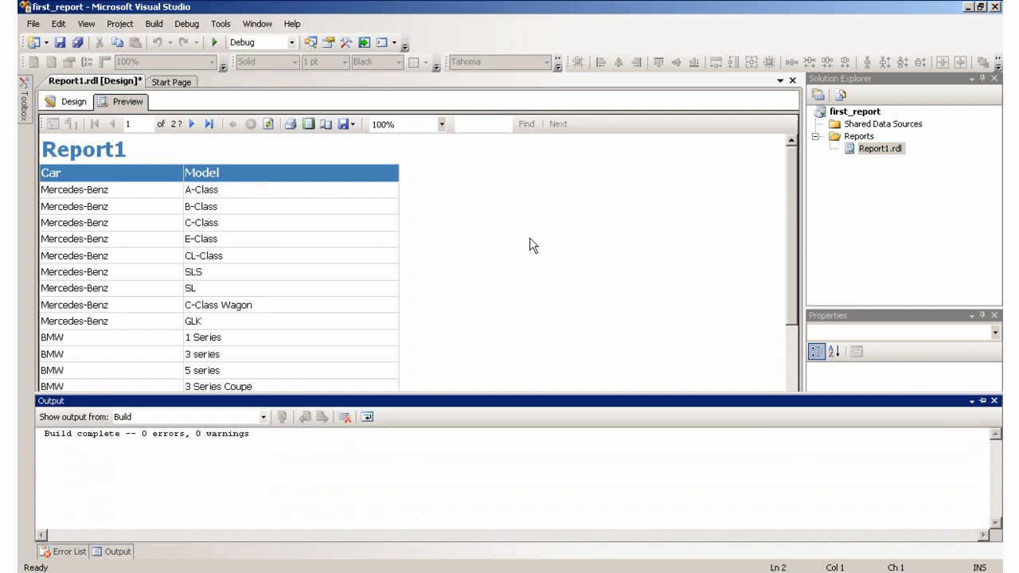
Change the report title to Cars in the report design and save all project files.
{"action": "left_click", "coordinate": [76, 102]}
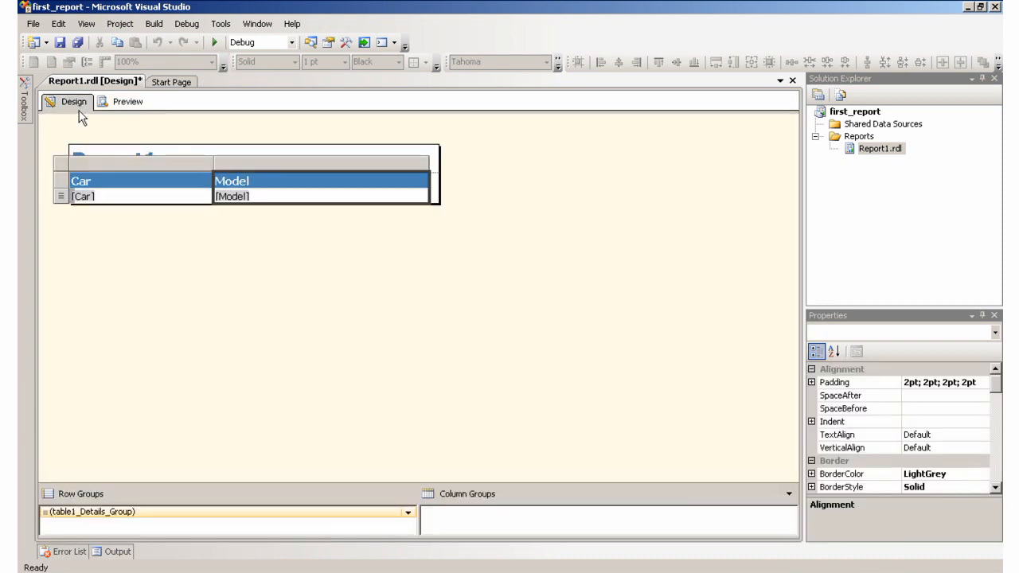
{"action": "left_click", "coordinate": [392, 152]}
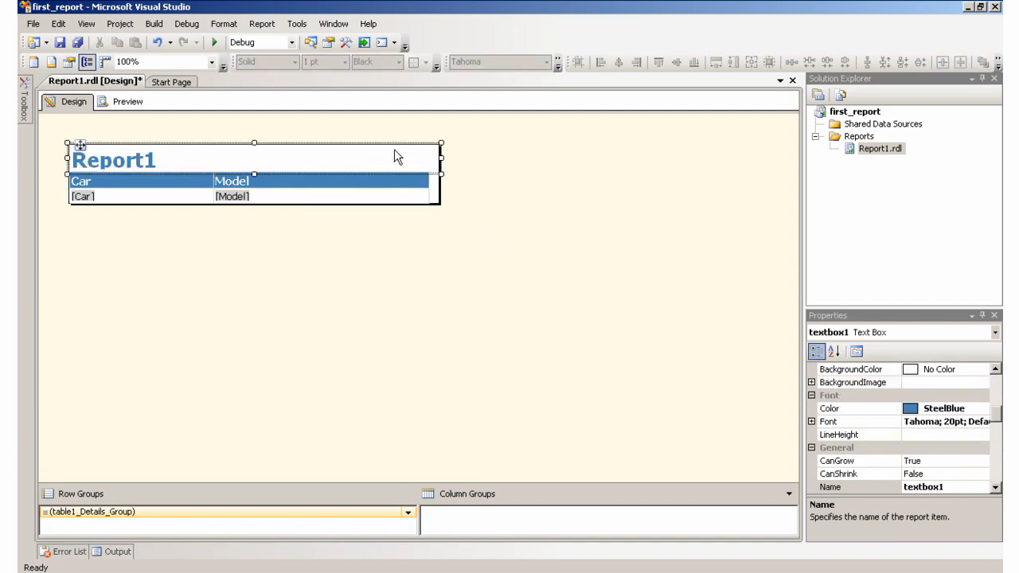
{"action": "left_click", "coordinate": [164, 158]}
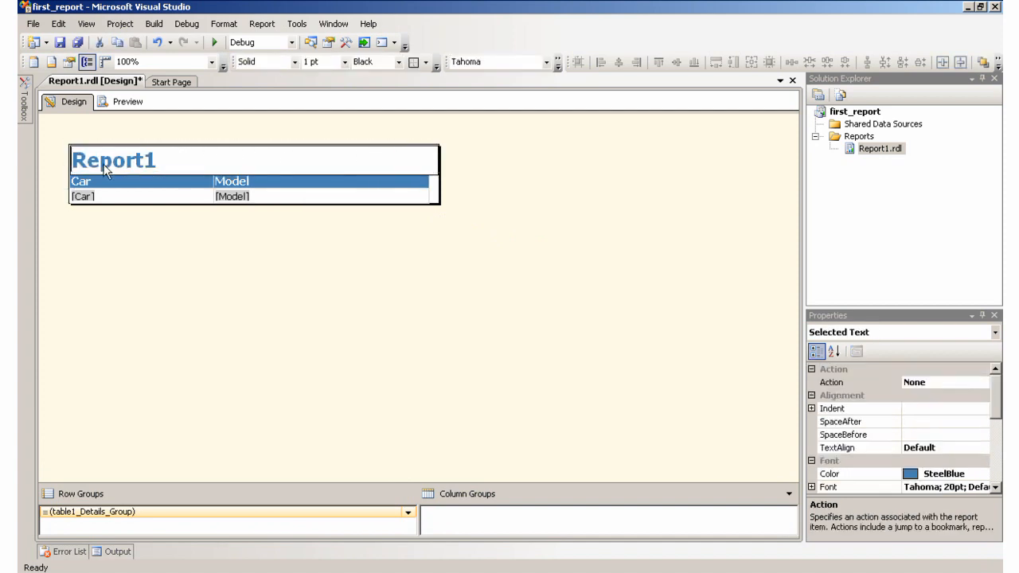
{"action": "left_click_drag", "start_coordinate": [158, 159], "coordinate": [71, 158]}
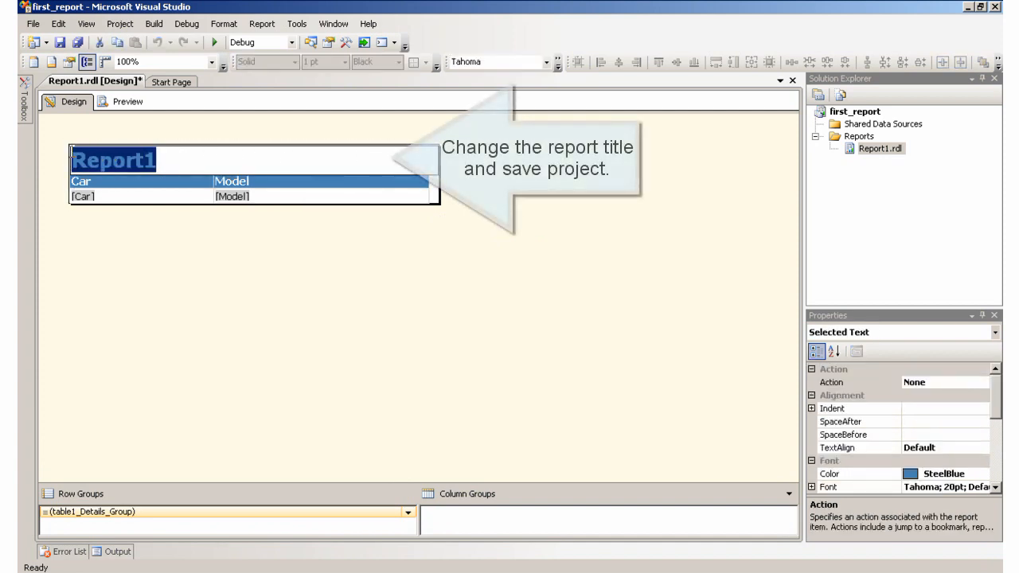
{"action": "type", "text": "Cars"}
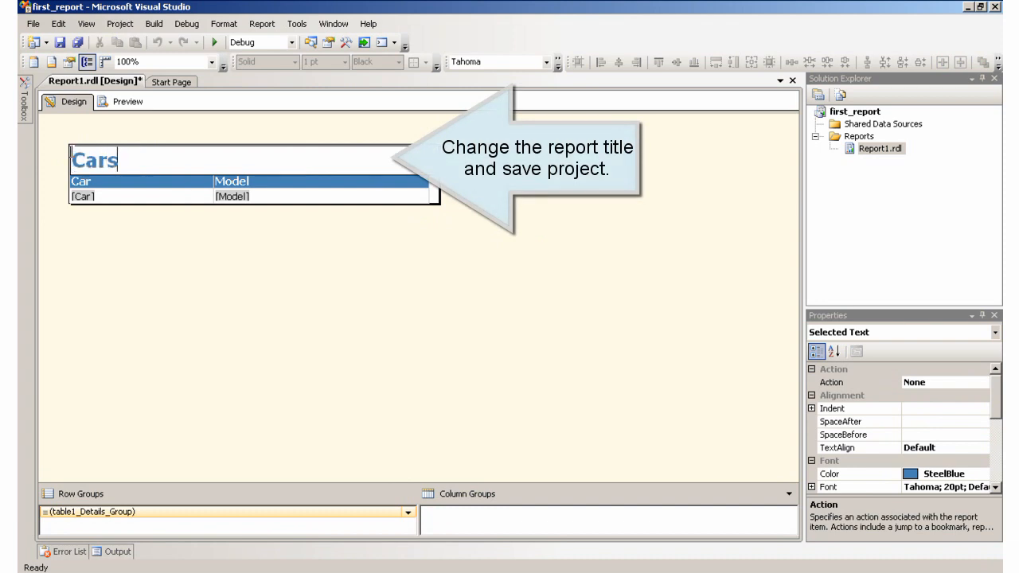
{"action": "left_click", "coordinate": [605, 202]}
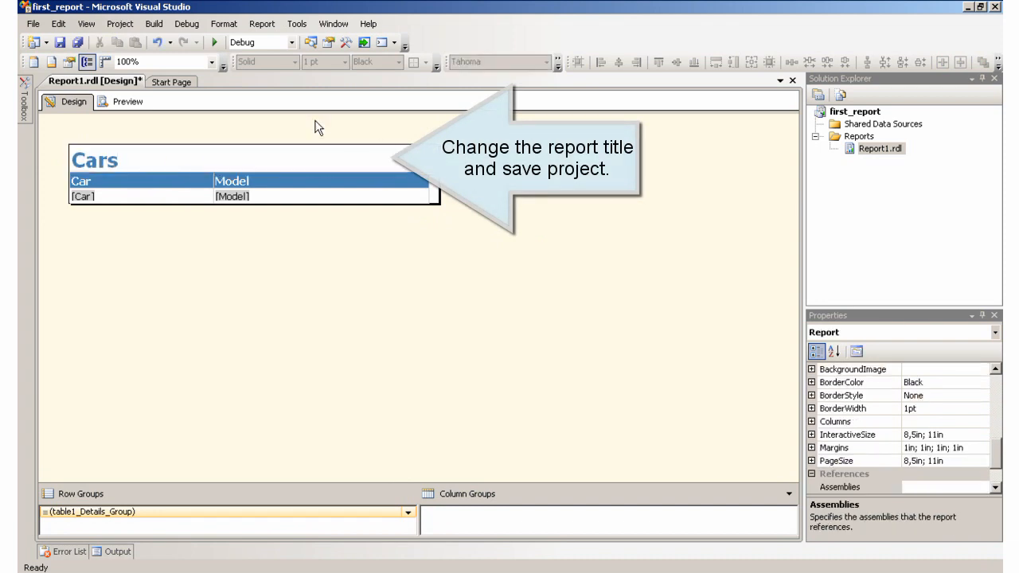
{"action": "left_click", "coordinate": [34, 24]}
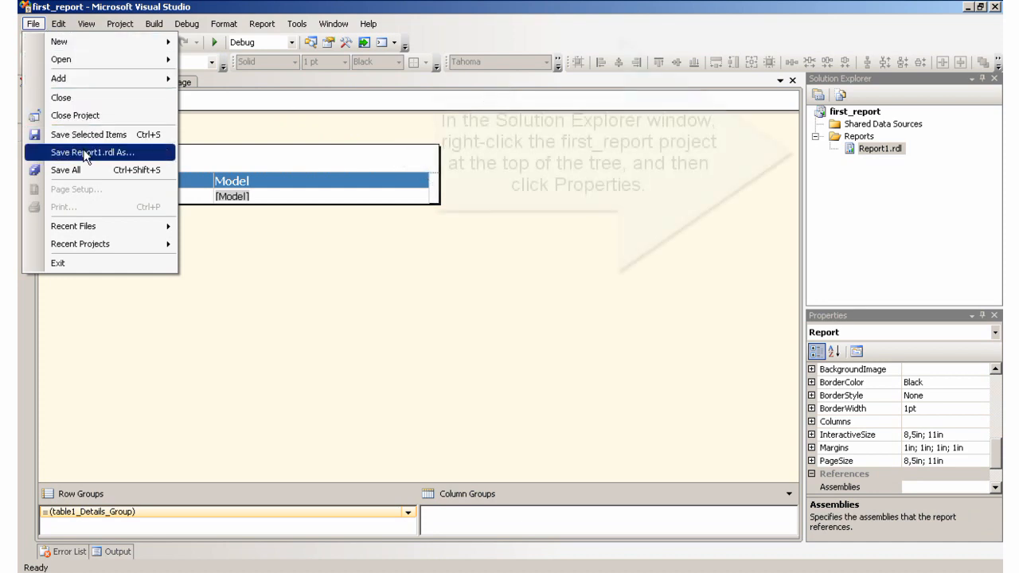
{"action": "left_click", "coordinate": [78, 170]}
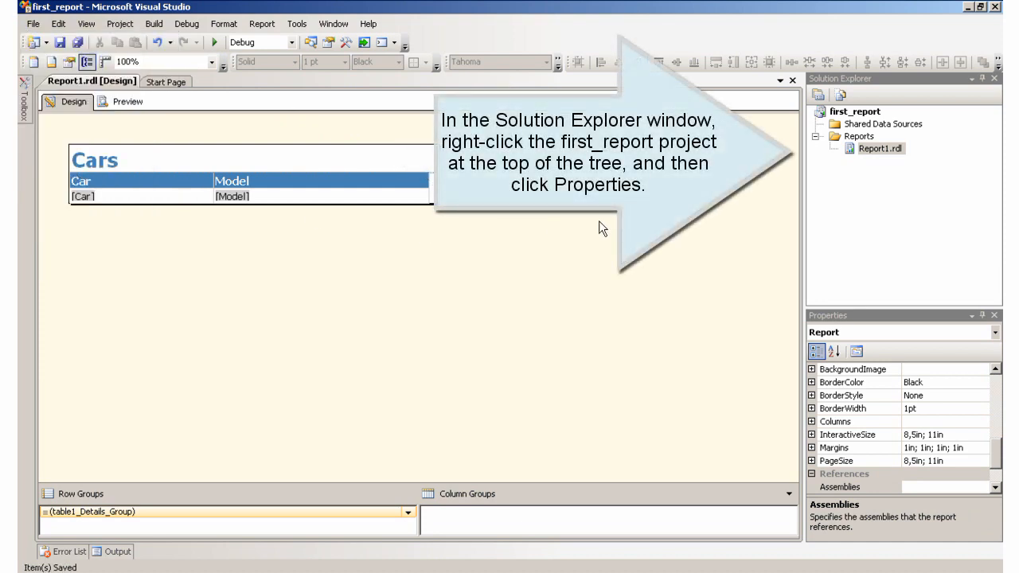
Enable Deploy for the first_report project's Debug configuration in the Configuration Manager and accept the project properties.
{"action": "right_click", "coordinate": [857, 114]}
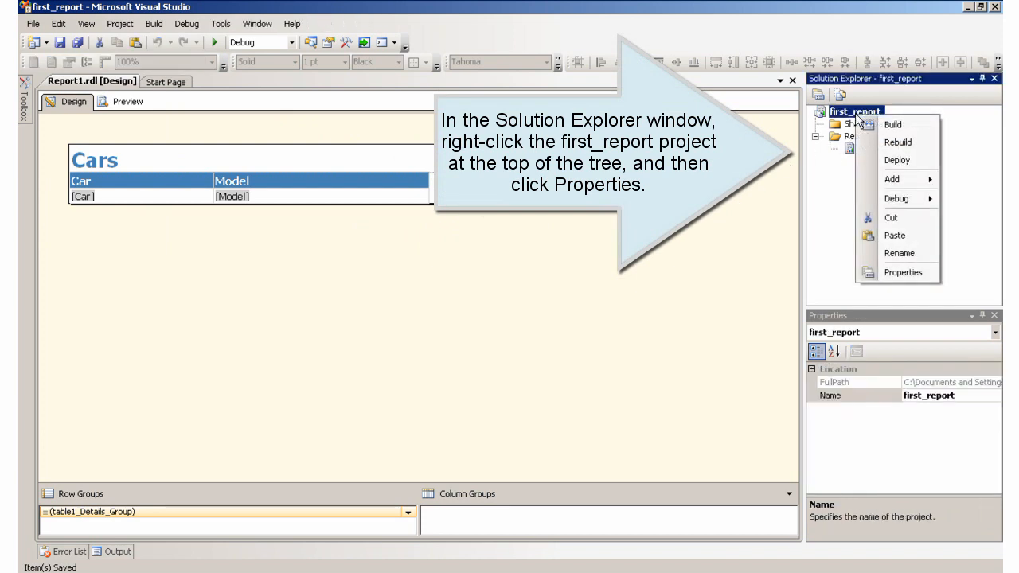
{"action": "left_click", "coordinate": [879, 274]}
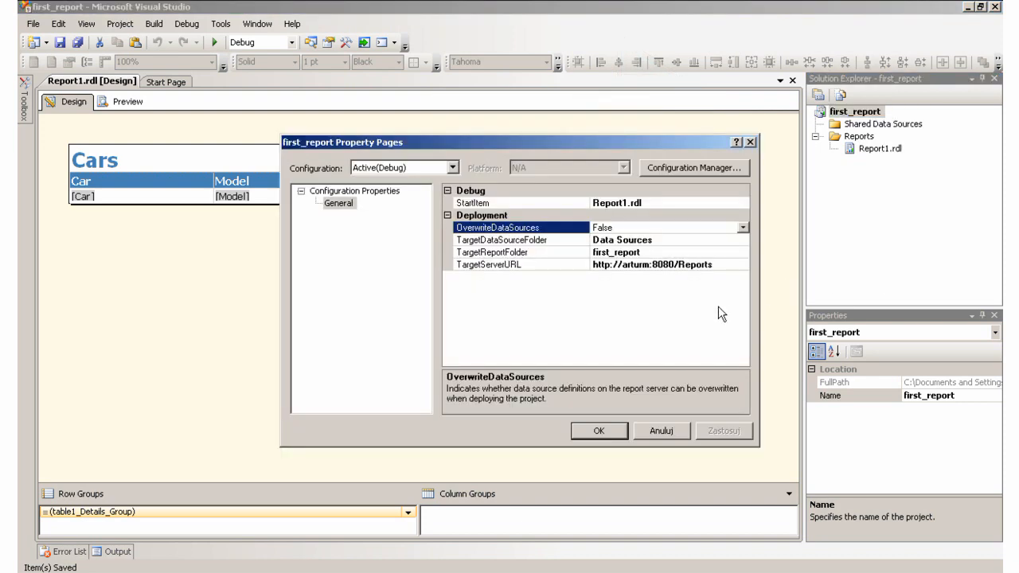
{"action": "left_click", "coordinate": [678, 169]}
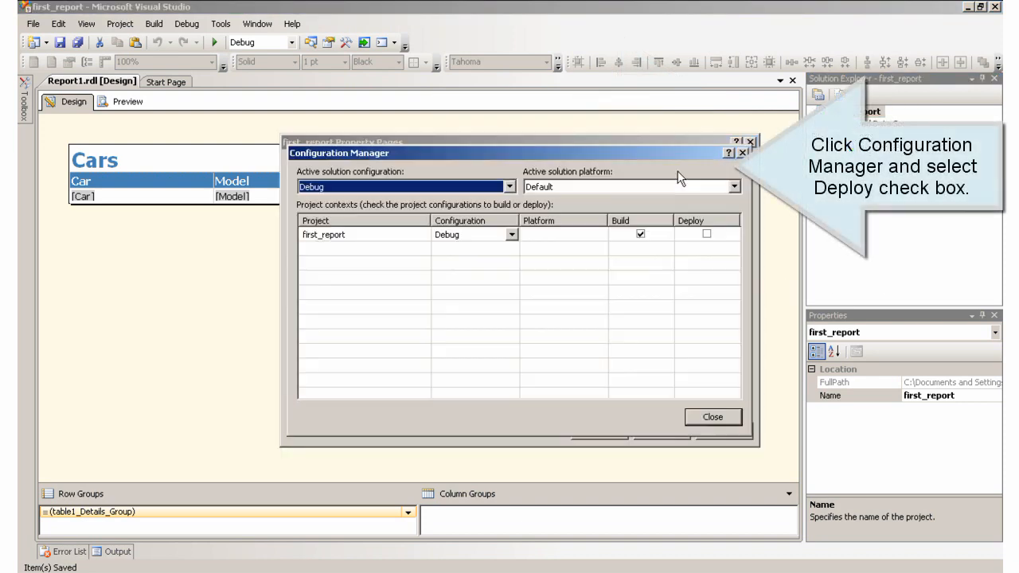
{"action": "left_click", "coordinate": [707, 235]}
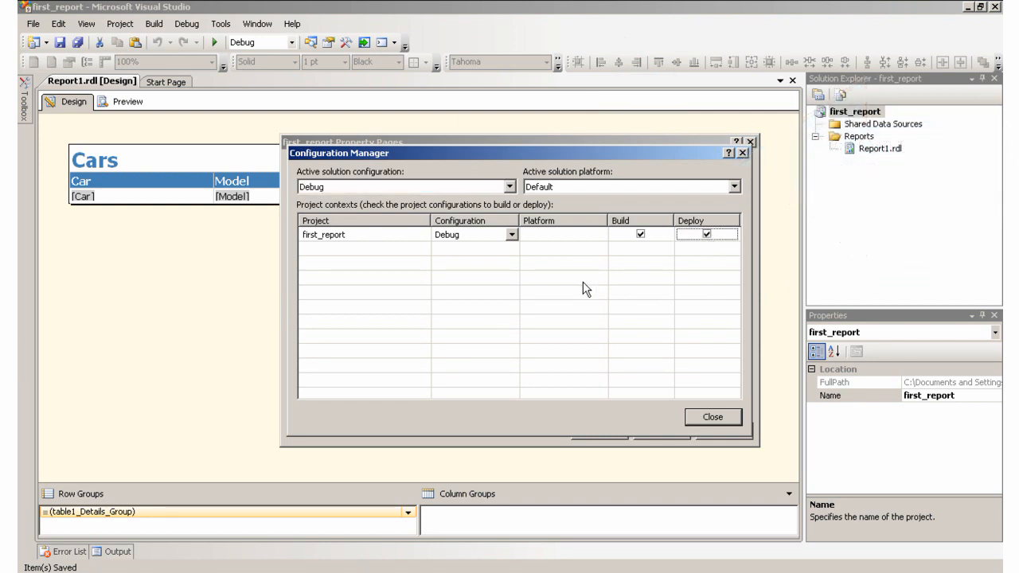
{"action": "left_click", "coordinate": [720, 418]}
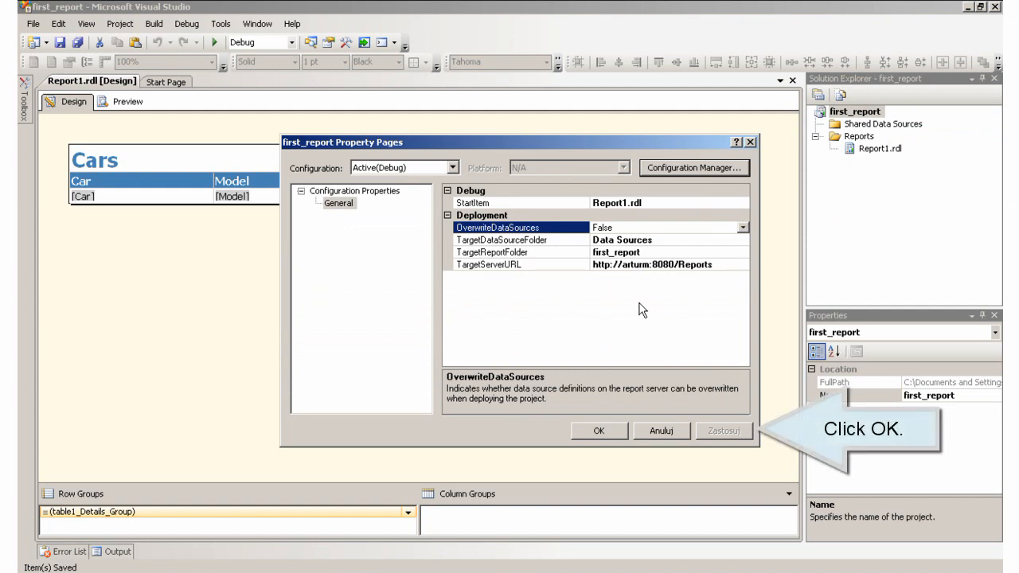
{"action": "left_click", "coordinate": [595, 430]}
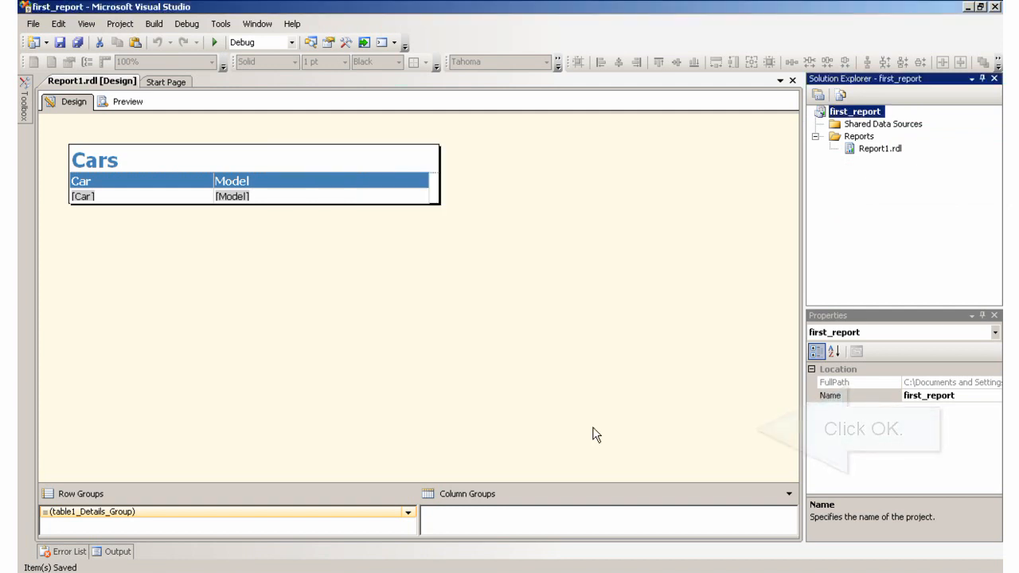
Deploy the first_report project and copy the report server address from the deployment output.
{"action": "right_click", "coordinate": [849, 117]}
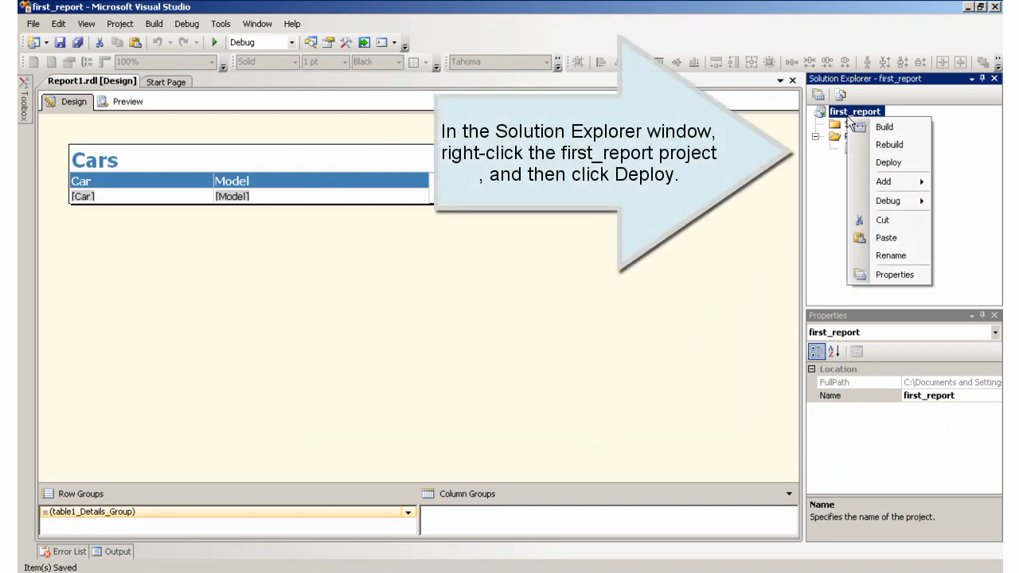
{"action": "left_click", "coordinate": [889, 162]}
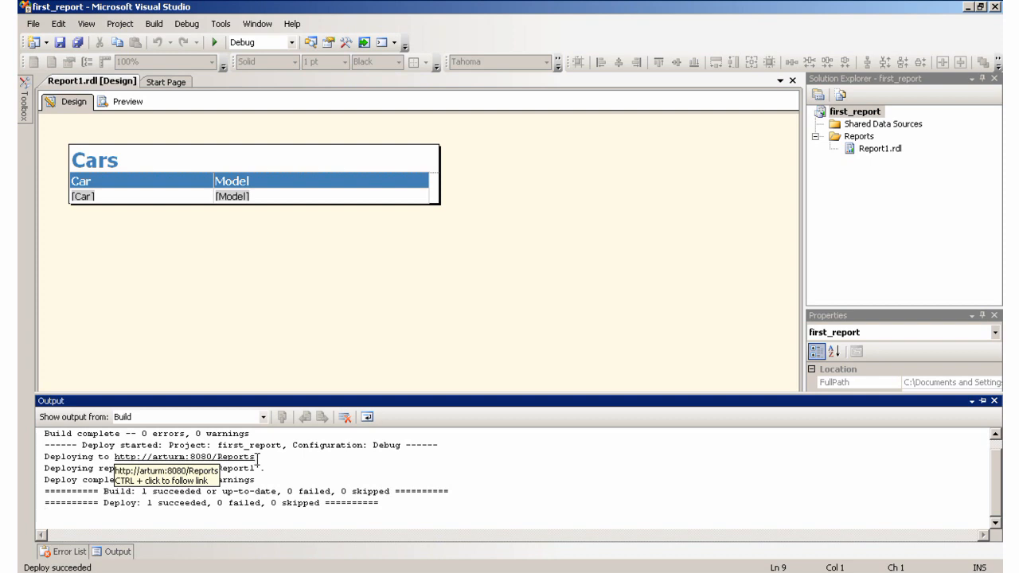
{"action": "left_click_drag", "start_coordinate": [257, 458], "coordinate": [110, 458]}
{"action": "key", "text": "ctrl+c"}
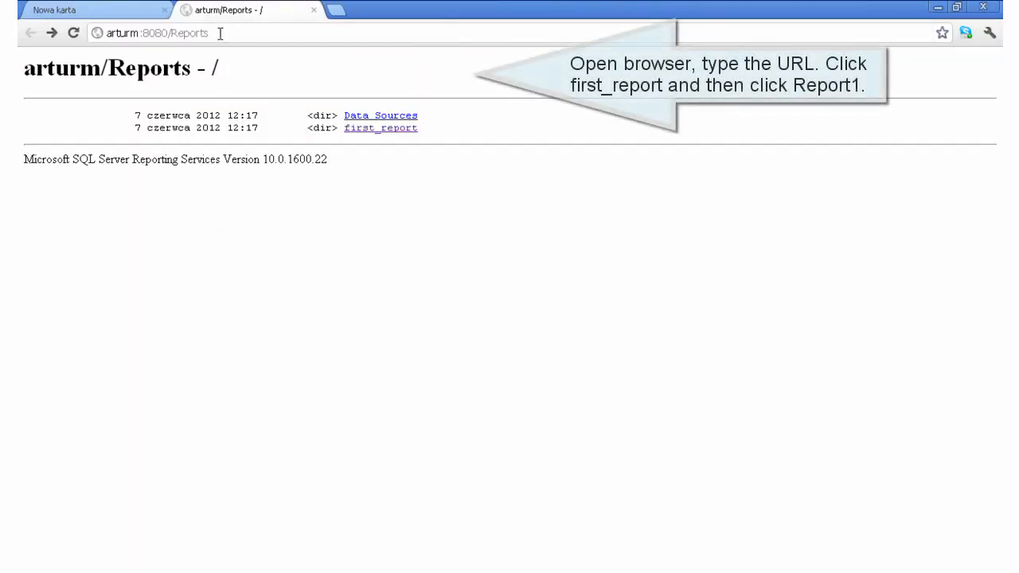
{"action": "left_click", "coordinate": [220, 32]}
{"action": "key", "text": "ctrl+v"}
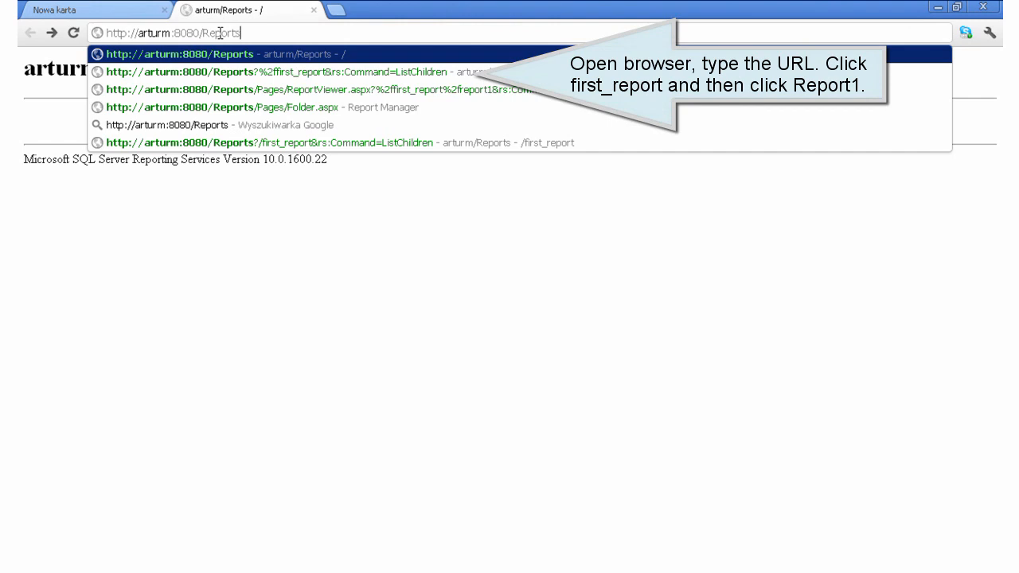
{"action": "key", "text": "Return"}
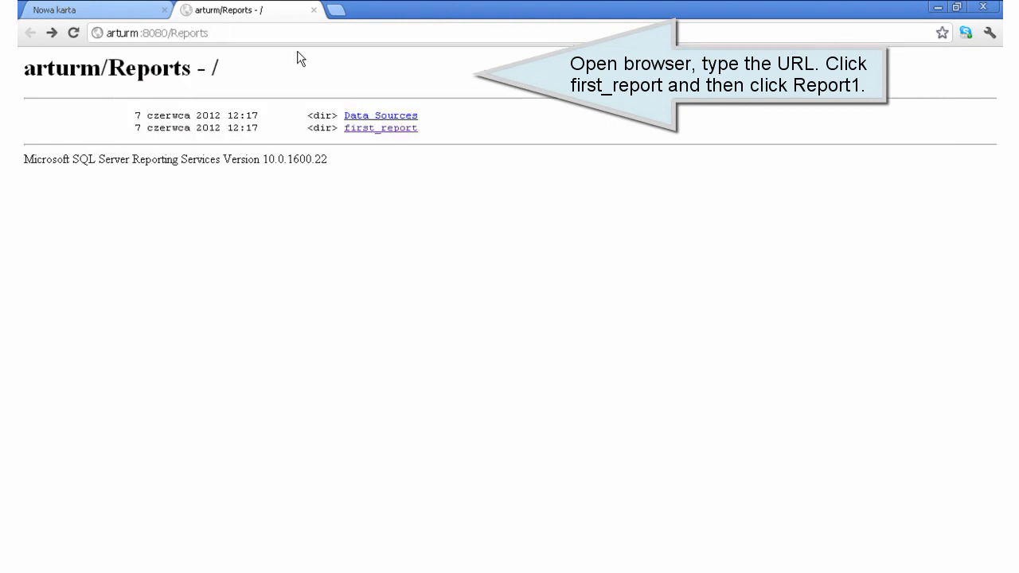
{"action": "left_click", "coordinate": [402, 129]}
{"action": "left_click", "coordinate": [380, 128]}
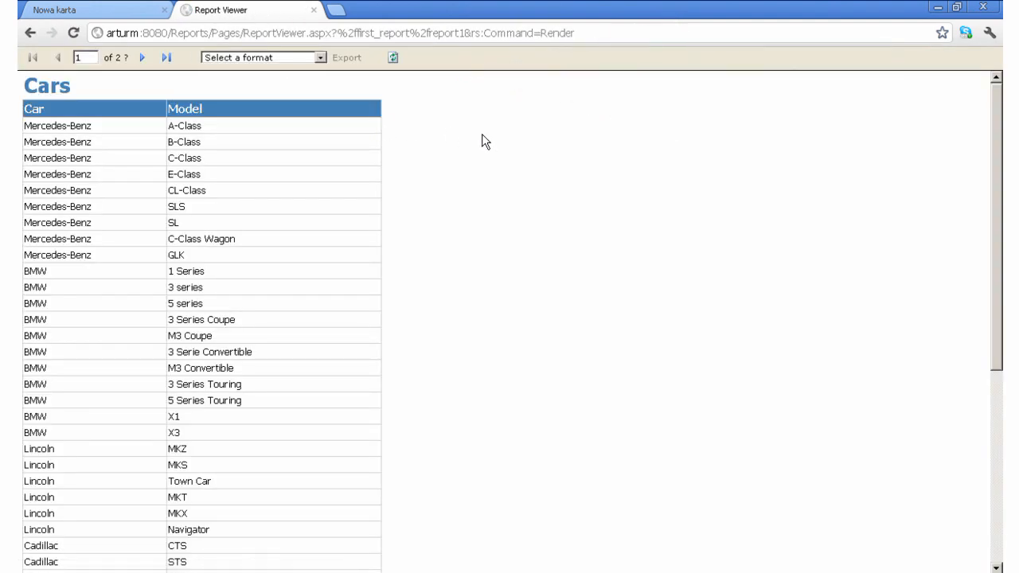
{"action": "scroll", "coordinate": [482, 137], "scroll_direction": "down", "scroll_amount": 5}
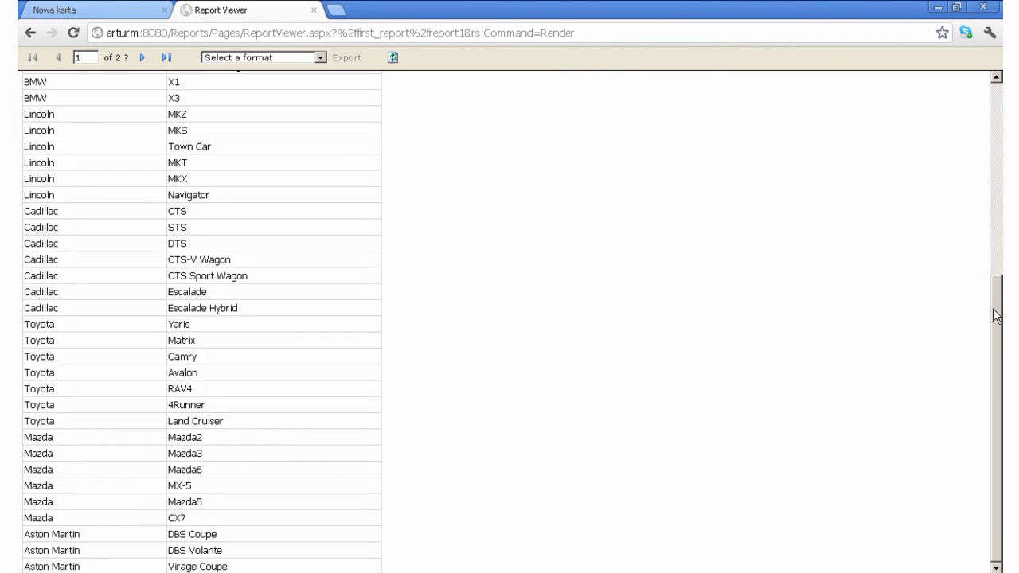
{"action": "left_click_drag", "start_coordinate": [995, 311], "coordinate": [975, 104]}
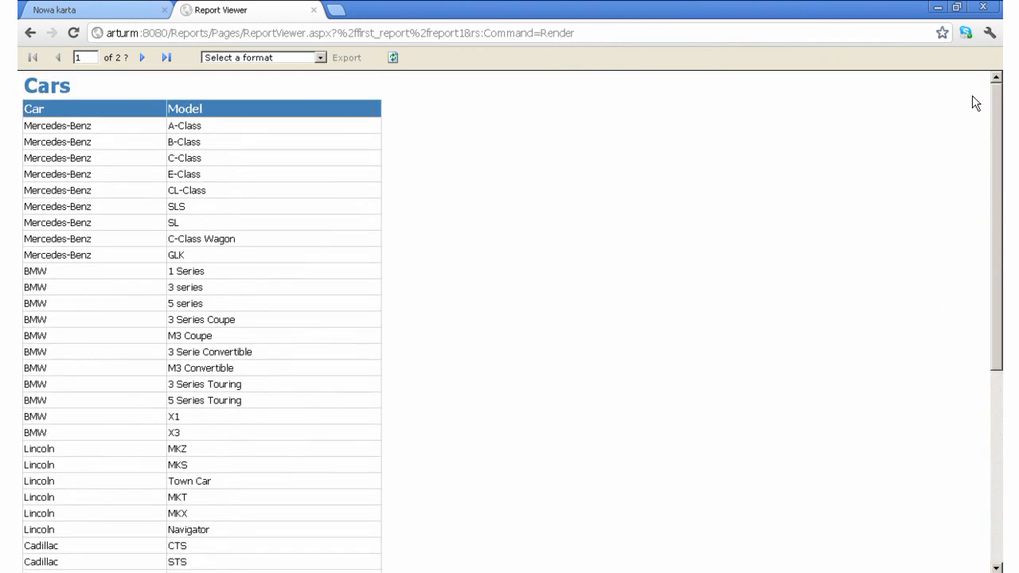
View the second page of the Cars report and return to the first page.
{"action": "left_click", "coordinate": [141, 58]}
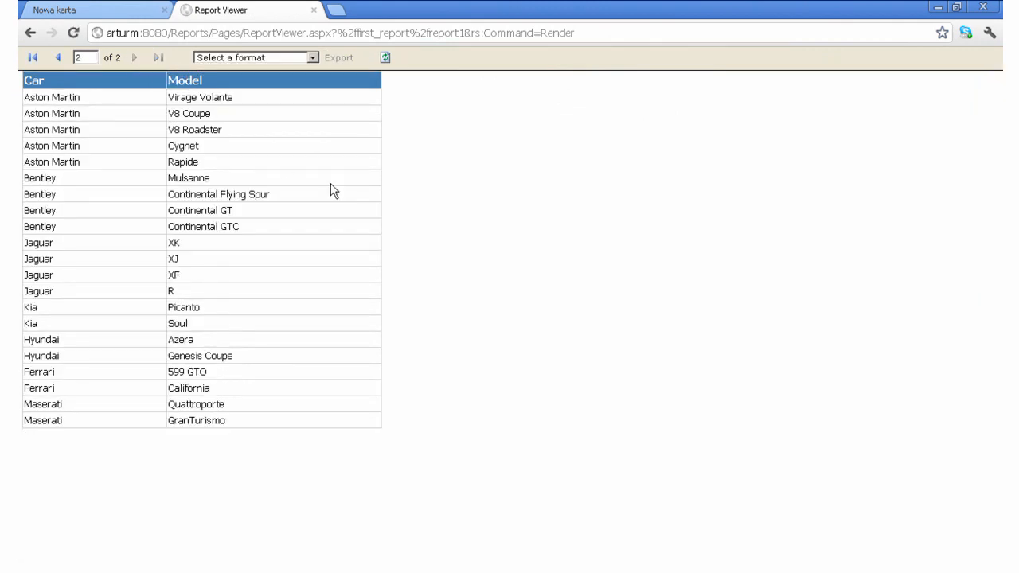
{"action": "left_click", "coordinate": [59, 58]}
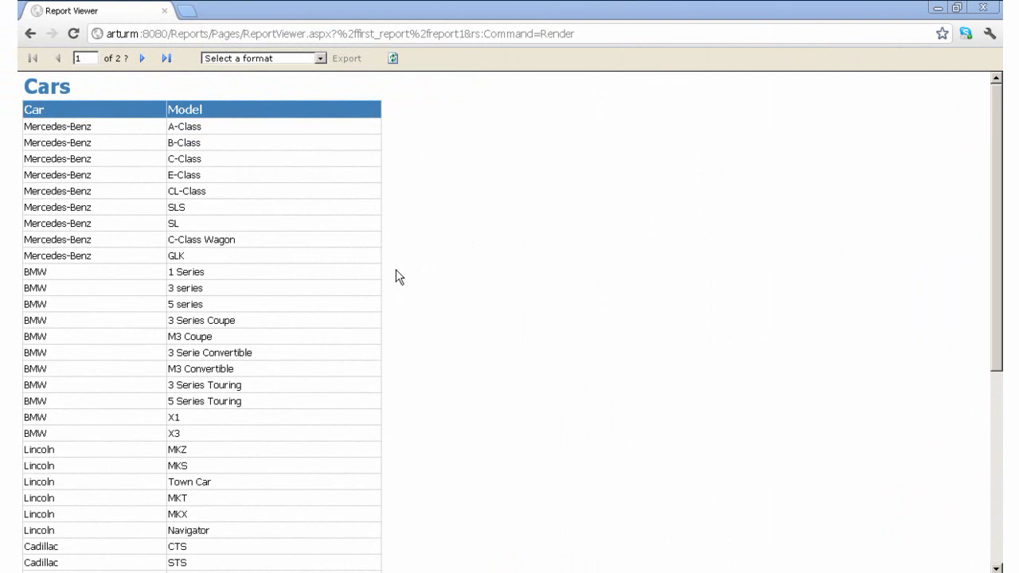
Export the Cars report to Excel, look through the downloaded report1.xls and close it.
{"action": "left_click", "coordinate": [320, 59]}
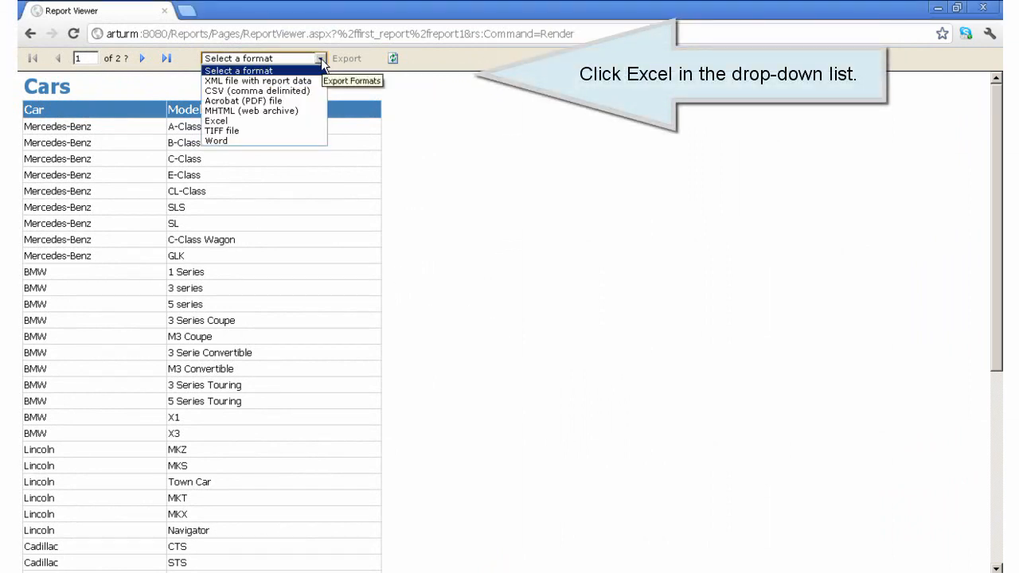
{"action": "left_click", "coordinate": [242, 120]}
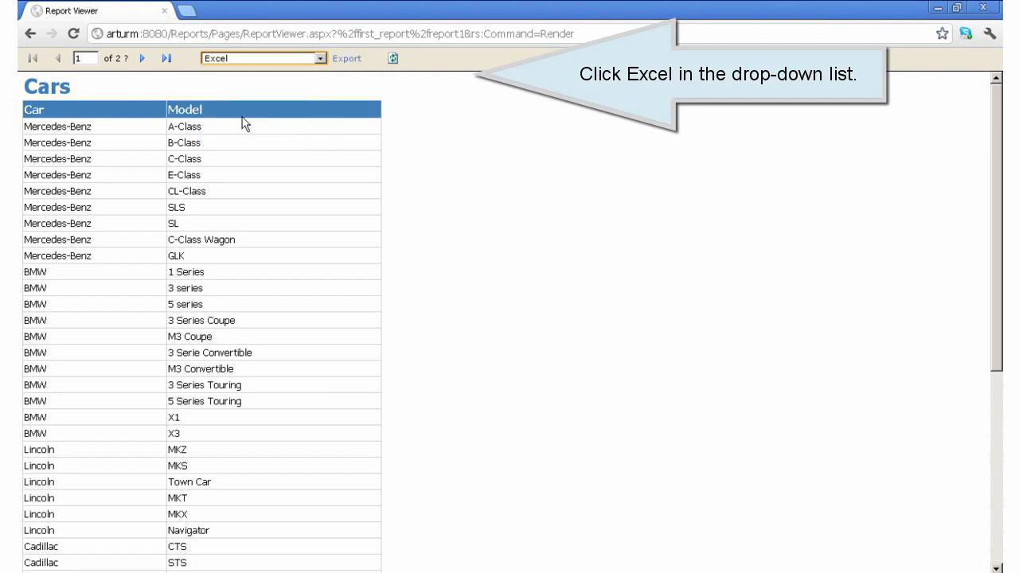
{"action": "left_click", "coordinate": [347, 58]}
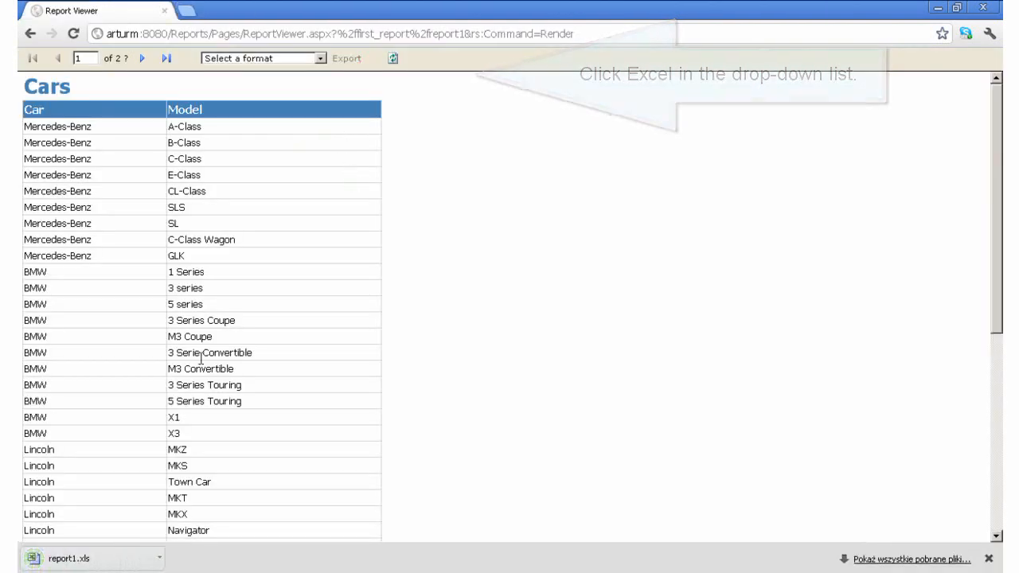
{"action": "left_click", "coordinate": [64, 560]}
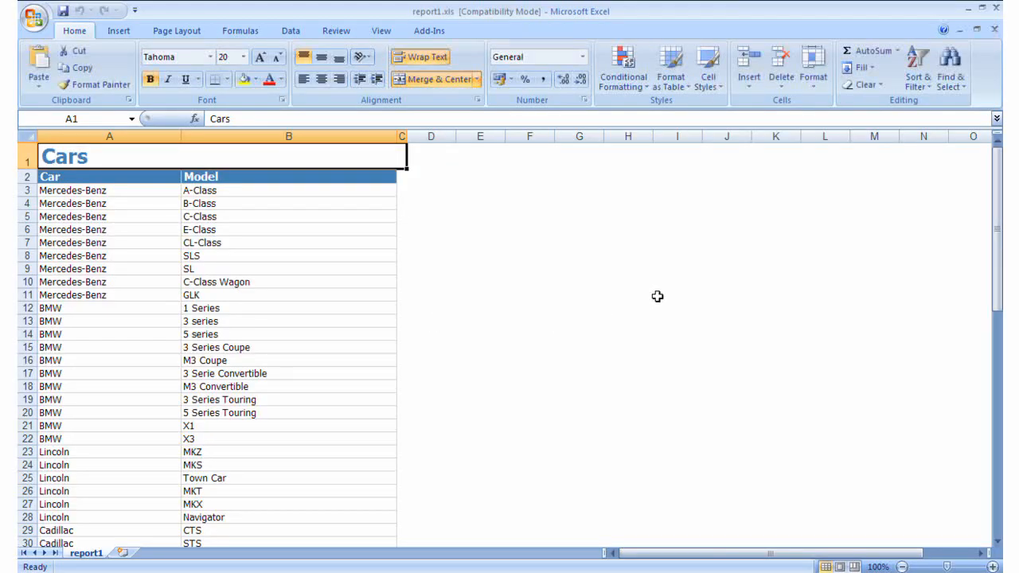
{"action": "left_click_drag", "start_coordinate": [998, 225], "coordinate": [986, 267]}
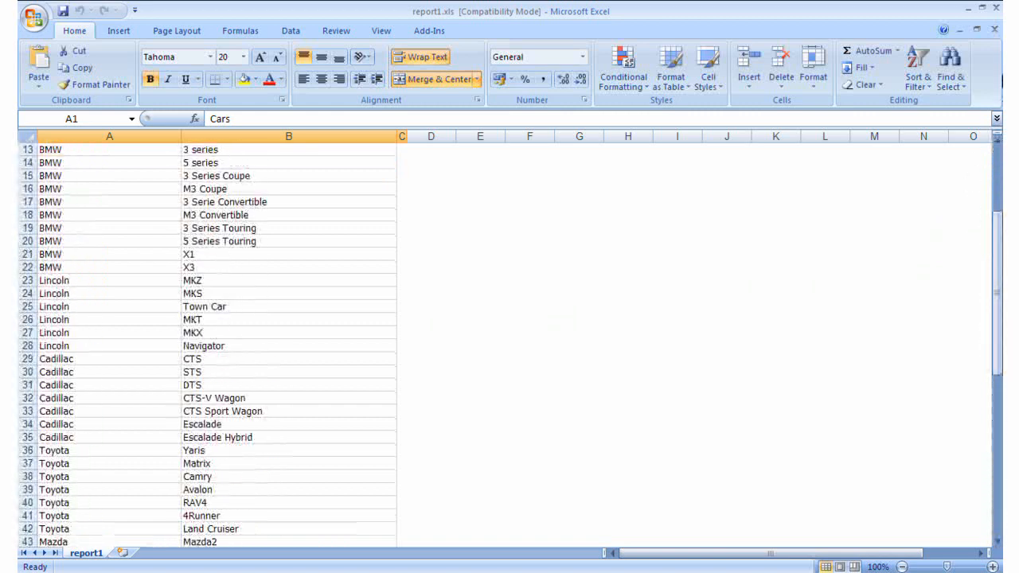
{"action": "left_click", "coordinate": [997, 9]}
Export the Cars report as an XML file with report data, review the downloaded report1.xml and close it.
{"action": "left_click", "coordinate": [320, 58]}
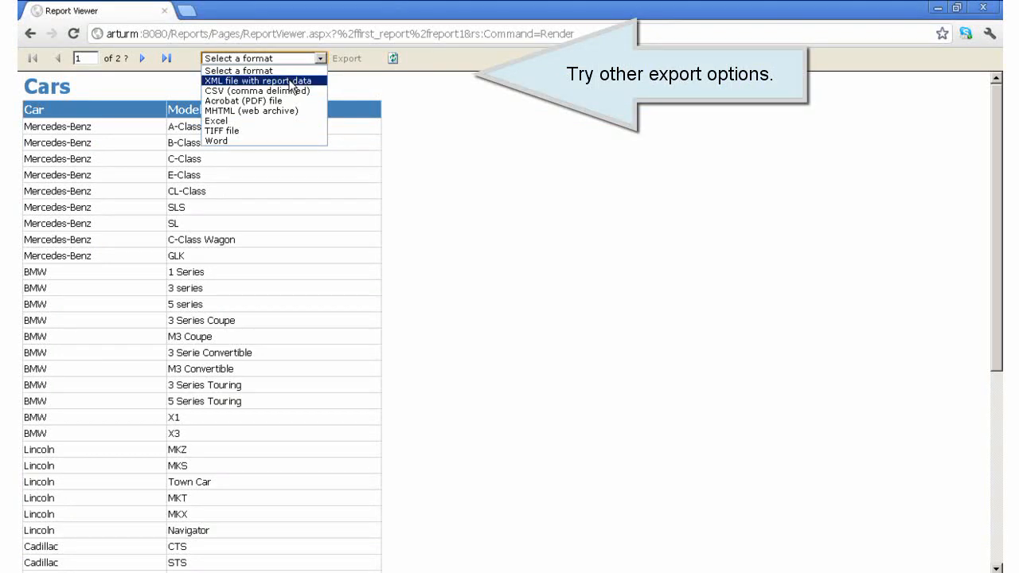
{"action": "left_click", "coordinate": [291, 81]}
{"action": "left_click", "coordinate": [352, 58]}
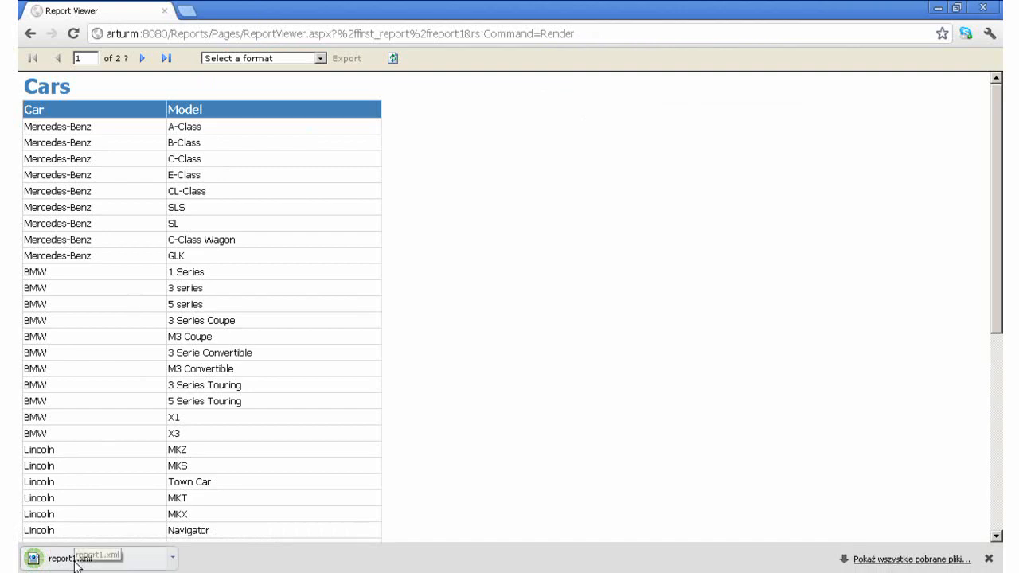
{"action": "left_click", "coordinate": [78, 560]}
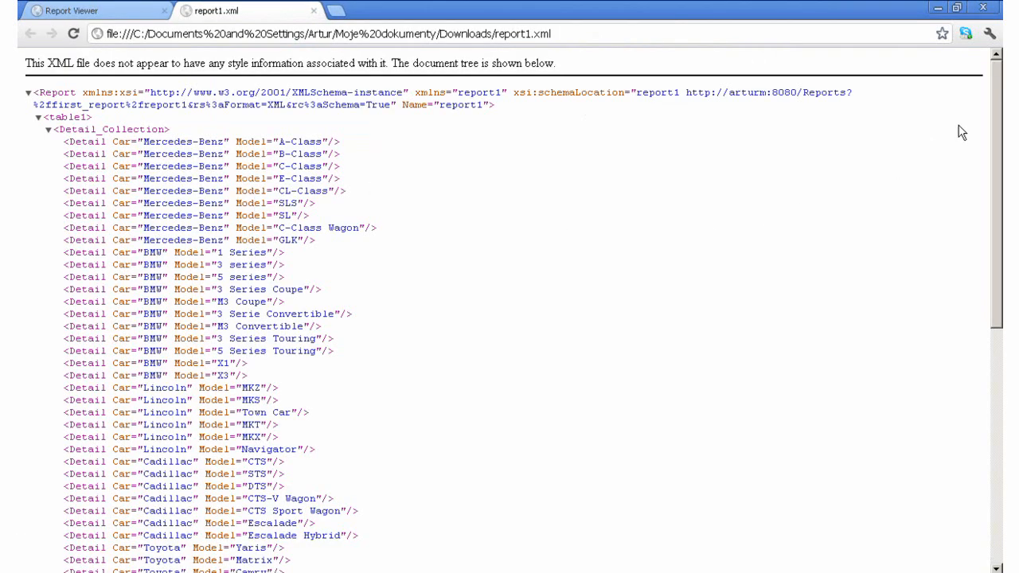
{"action": "mouse_move", "coordinate": [998, 118]}
{"action": "left_mouse_down"}
{"action": "mouse_move", "coordinate": [998, 358]}
{"action": "mouse_move", "coordinate": [985, 109]}
{"action": "left_mouse_up"}
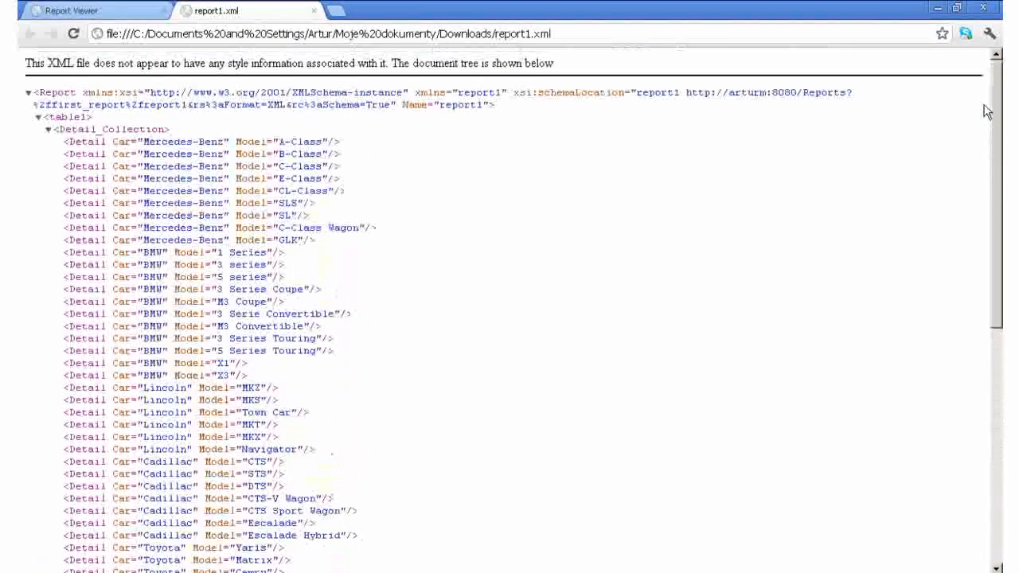
{"action": "left_click", "coordinate": [314, 10]}
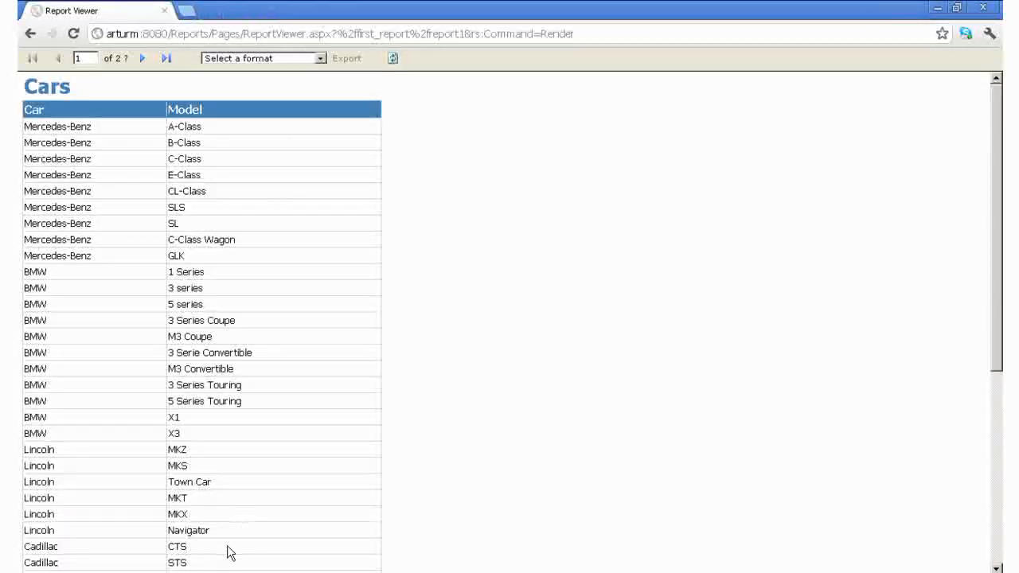